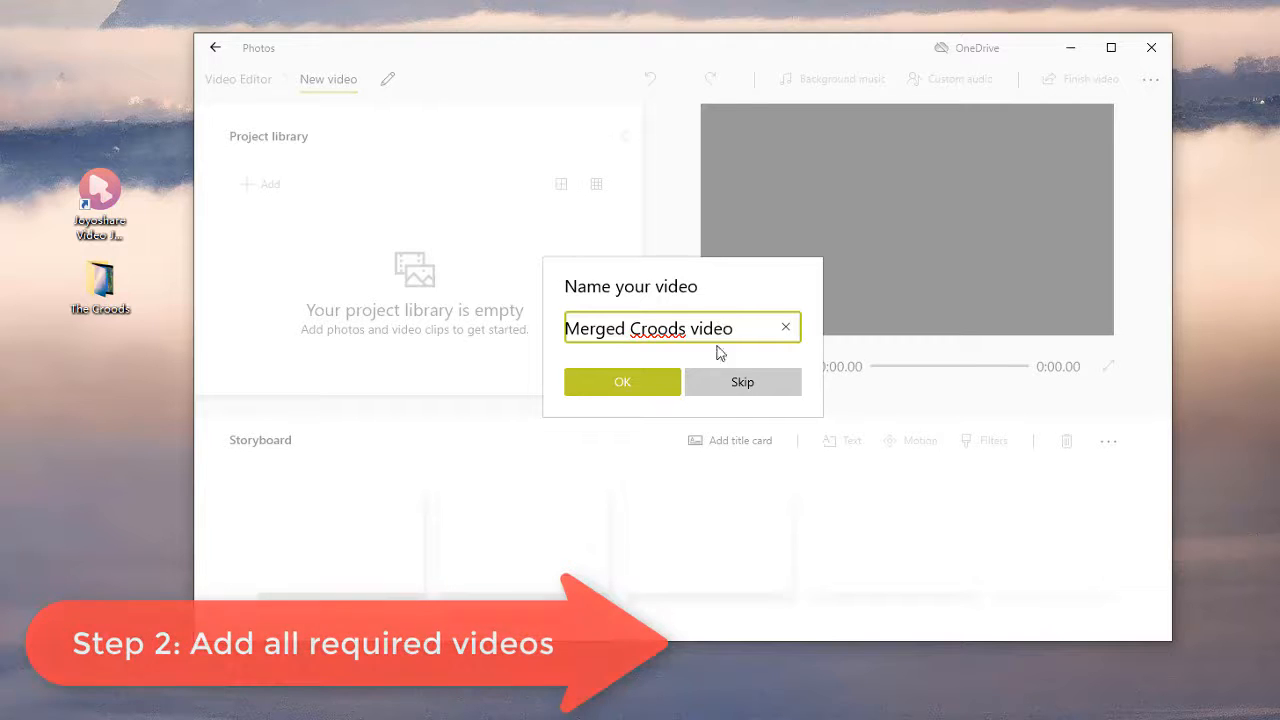
Step: Confirm the video name "Merged Croods video" and add both THE CROODS 2 trailer clips and The Croods.mp4 from this PC
left_click(646, 381)
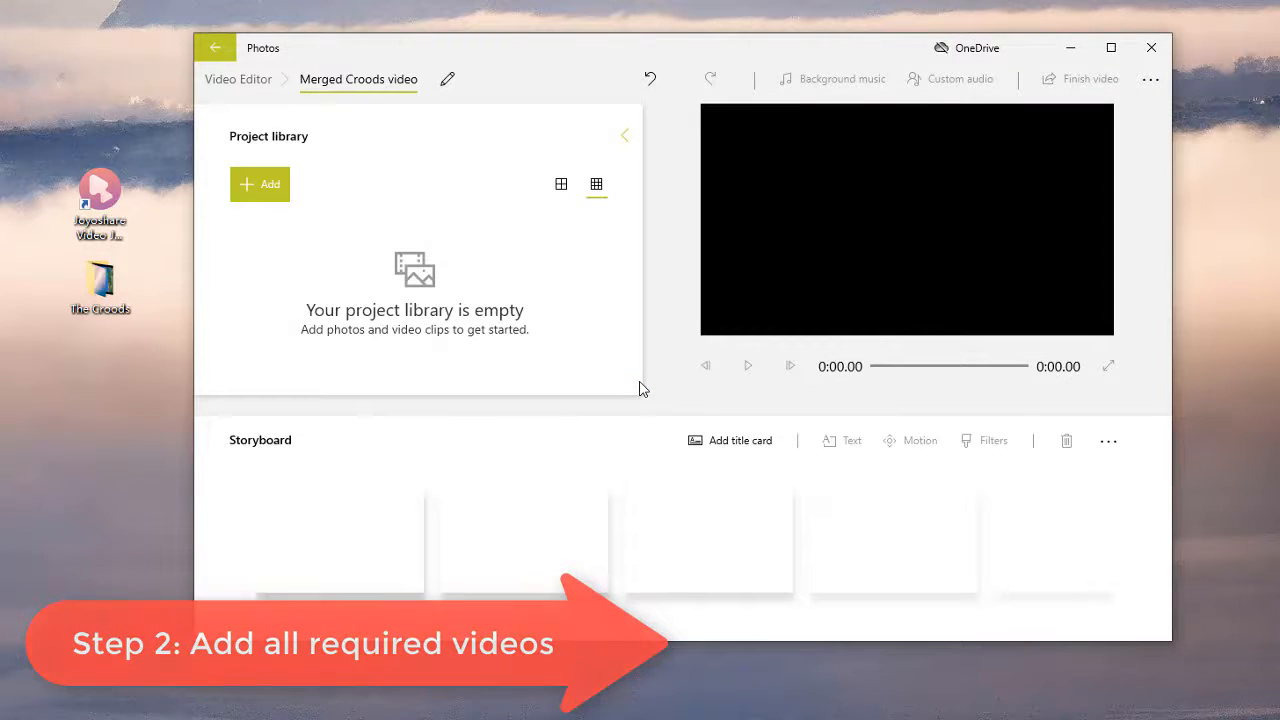
left_click(268, 195)
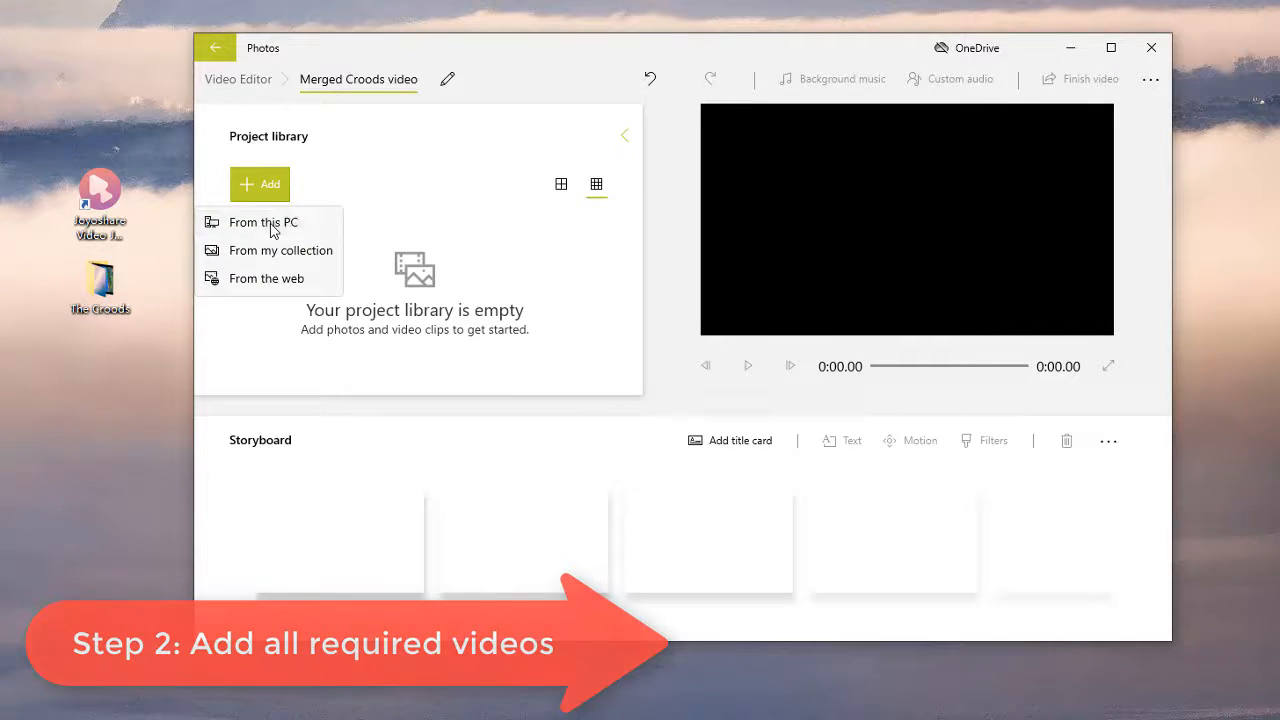
left_click(271, 226)
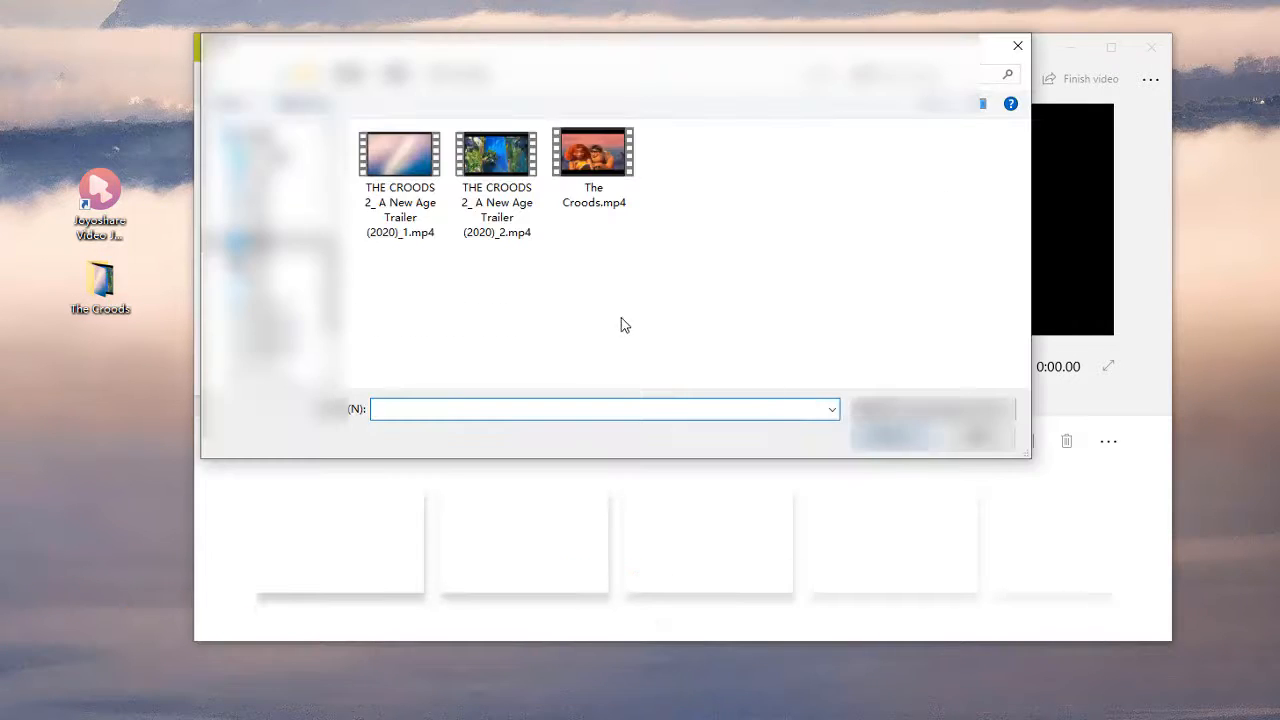
left_click(414, 226)
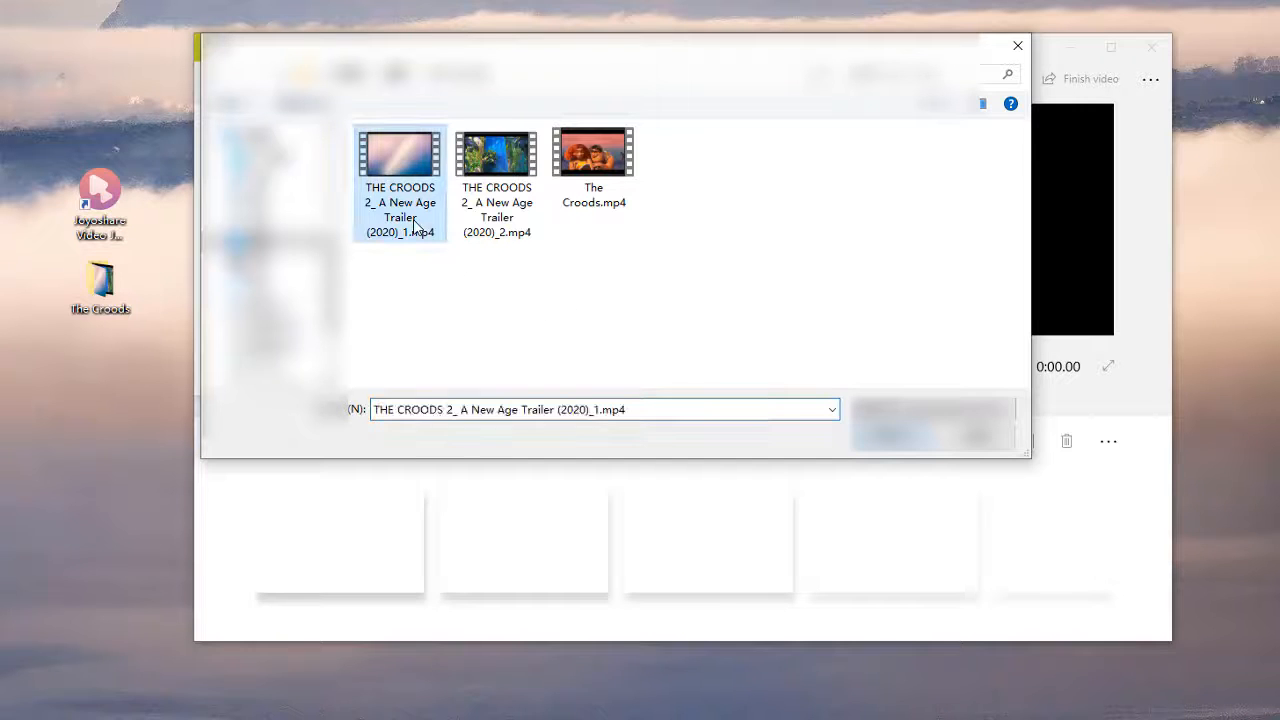
left_click(497, 200, "ctrl")
left_click(601, 206, "ctrl")
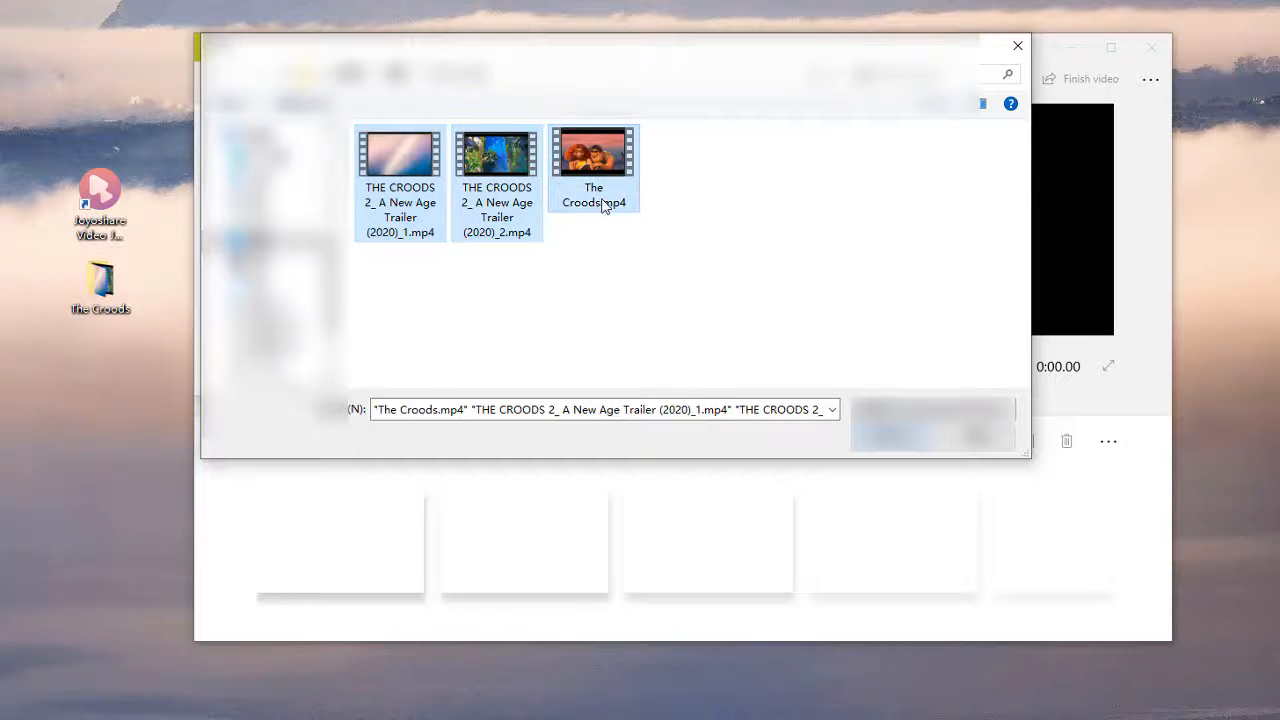
left_click(889, 438)
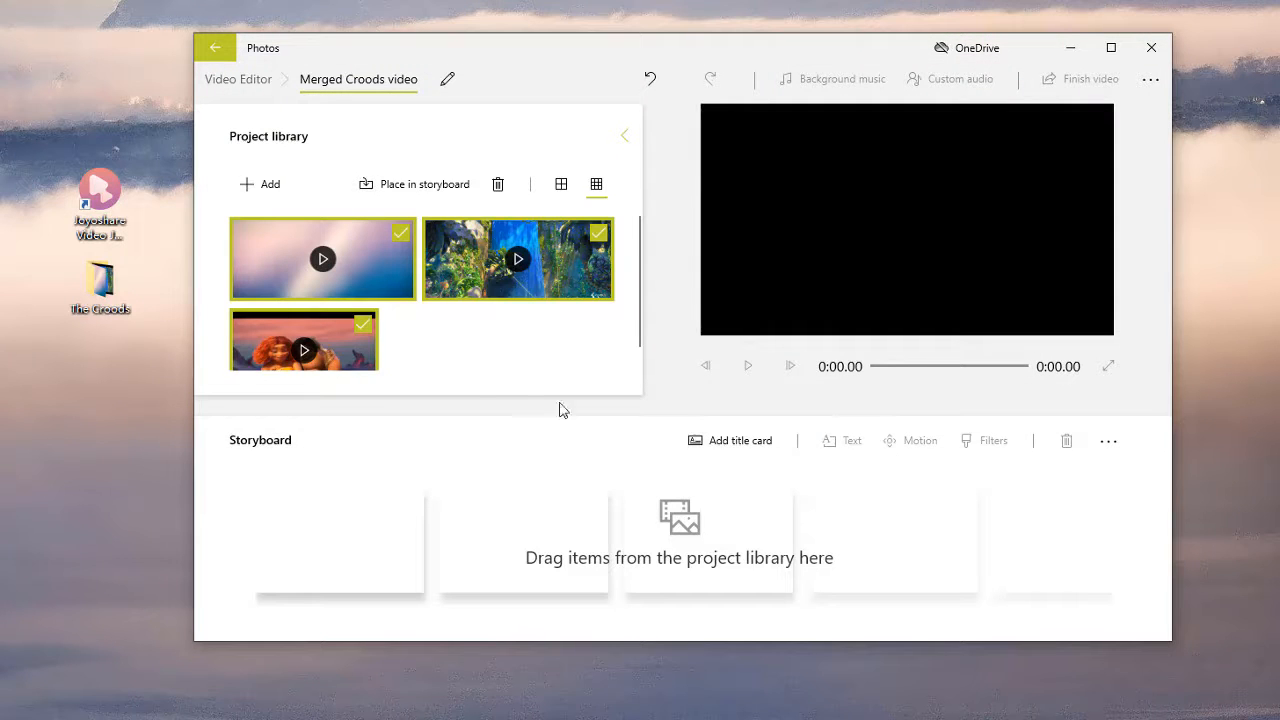
Step: Place the three imported clips in the storyboard and start previewing the combined video
left_click(419, 190)
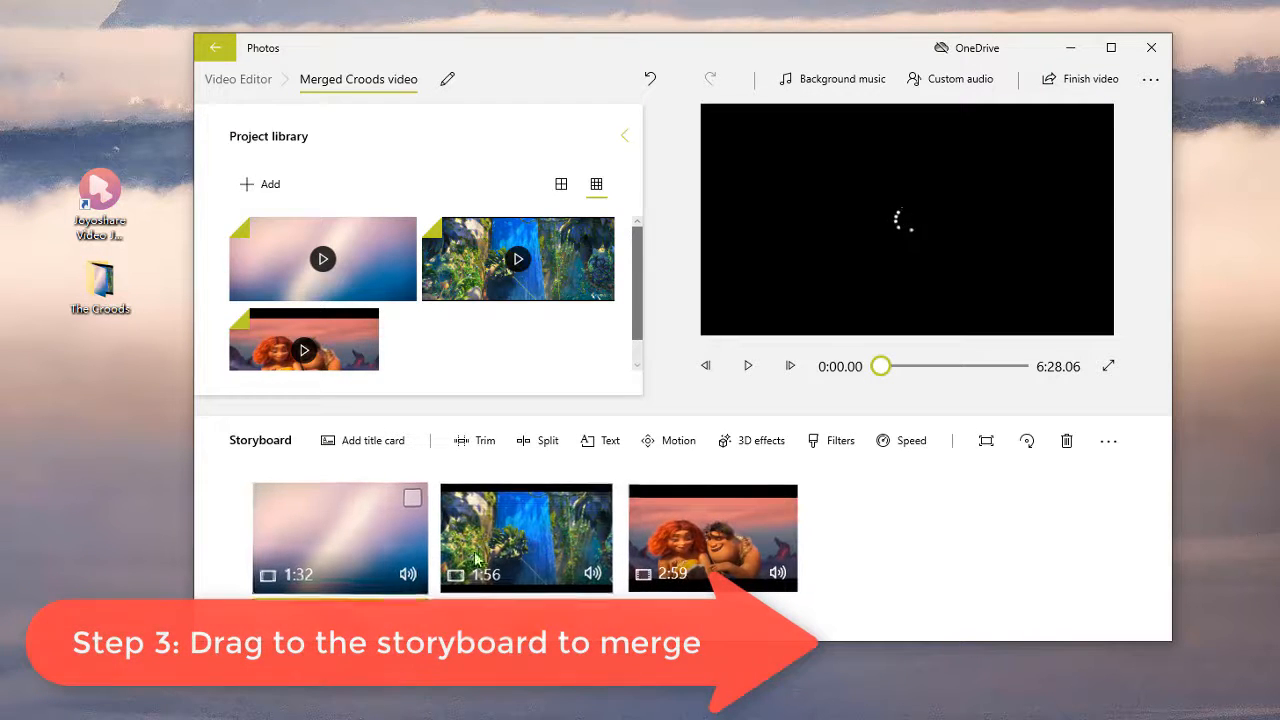
left_click(753, 370)
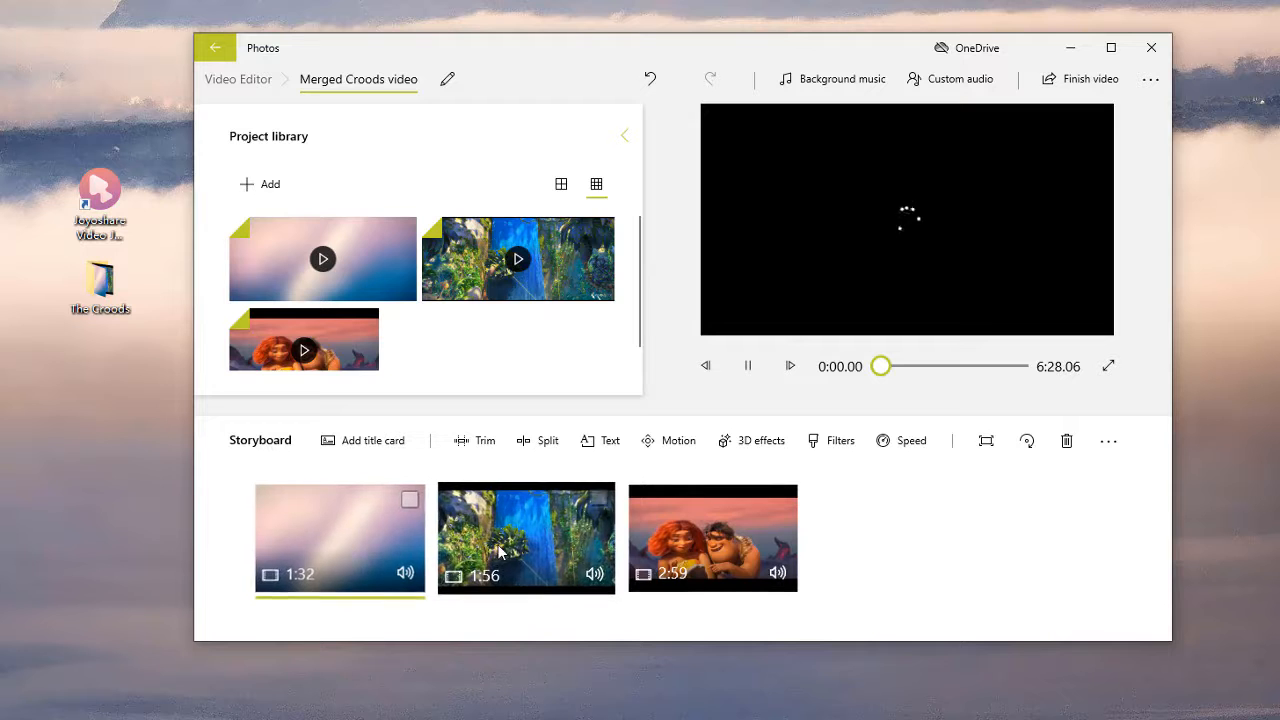
Step: Try the 2:59 The Croods clip in first place on the storyboard, return it to last place, and pause the preview
left_click_drag(707, 536, 326, 559)
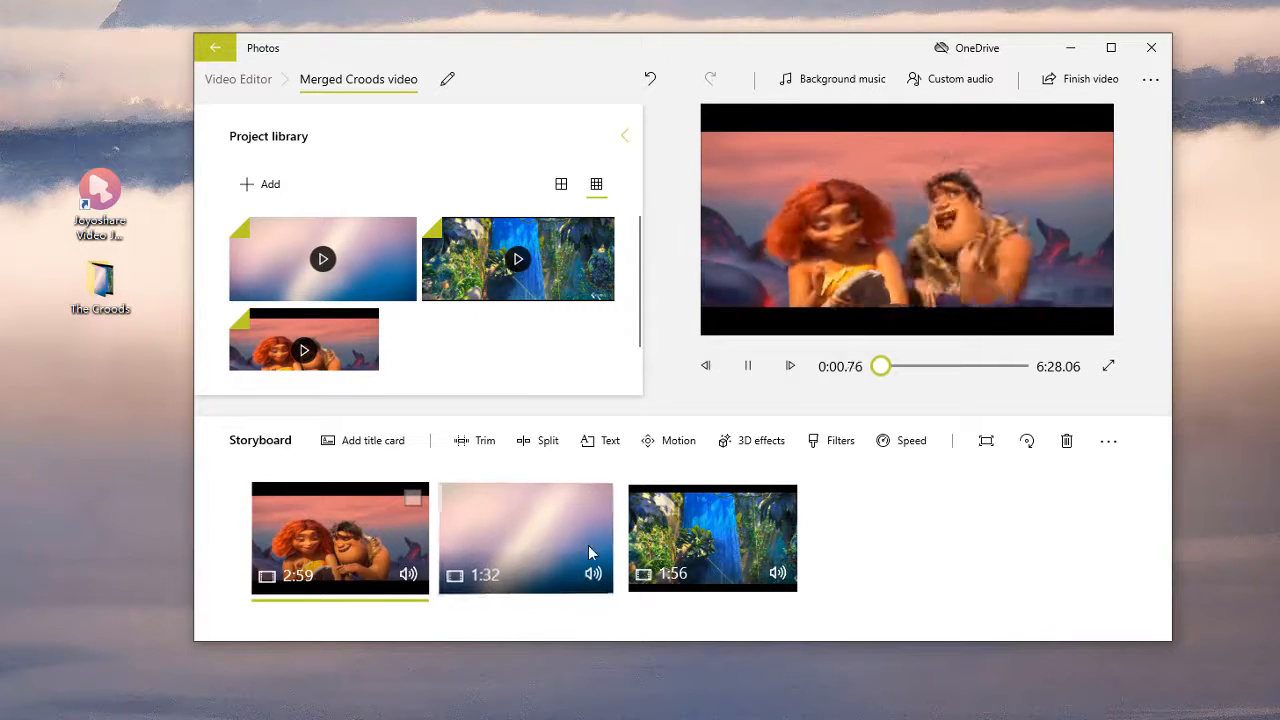
left_click_drag(335, 540, 700, 555)
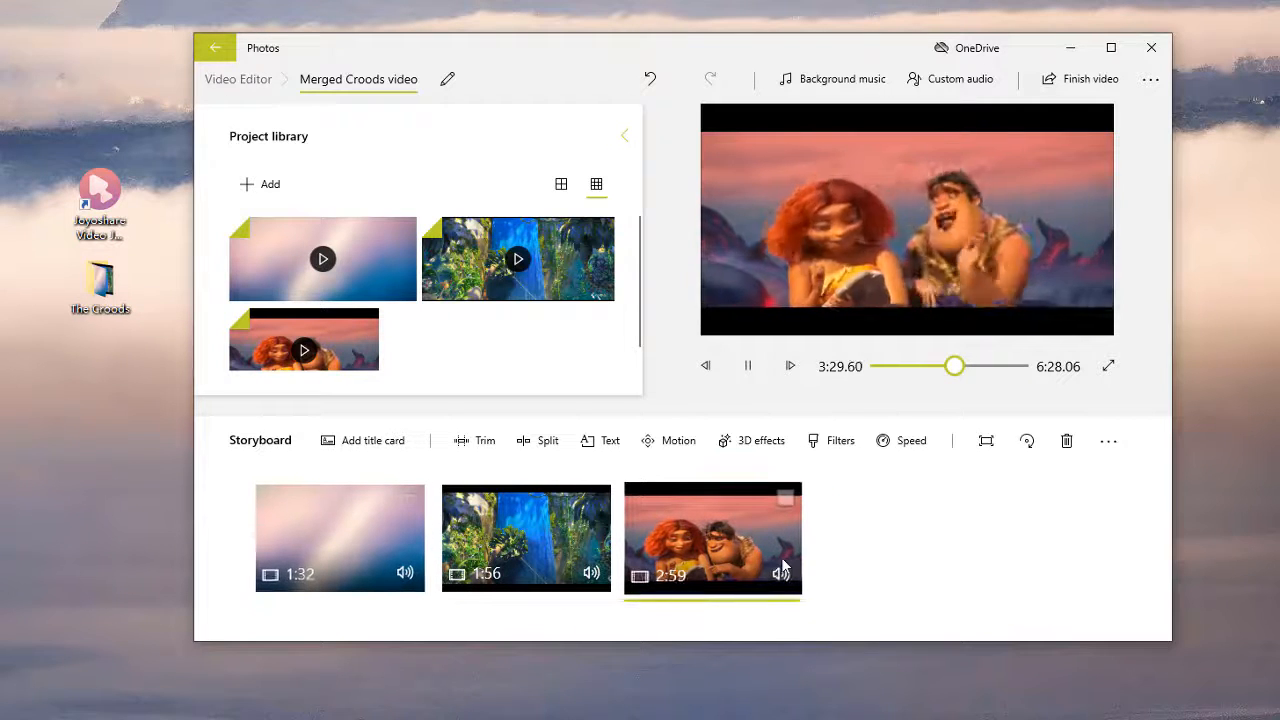
left_click(755, 382)
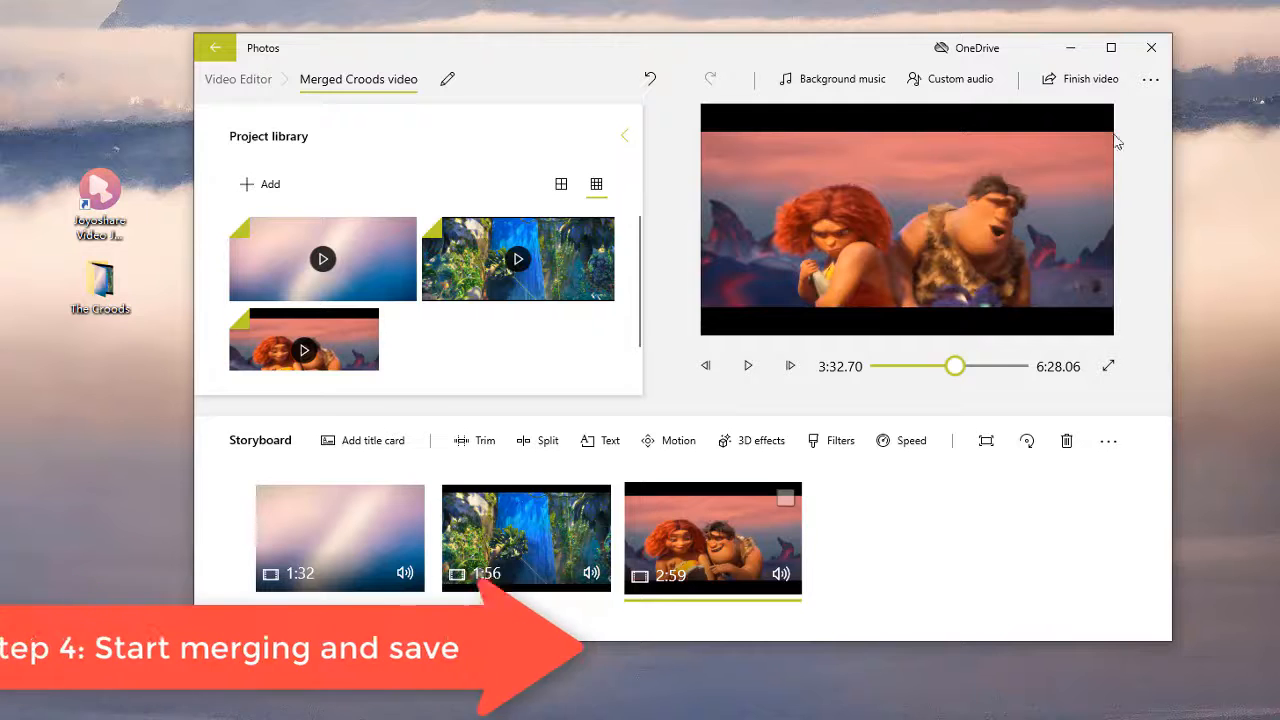
Step: Set the finished video's quality to Medium 720p and expand the additional export options
left_click(1090, 79)
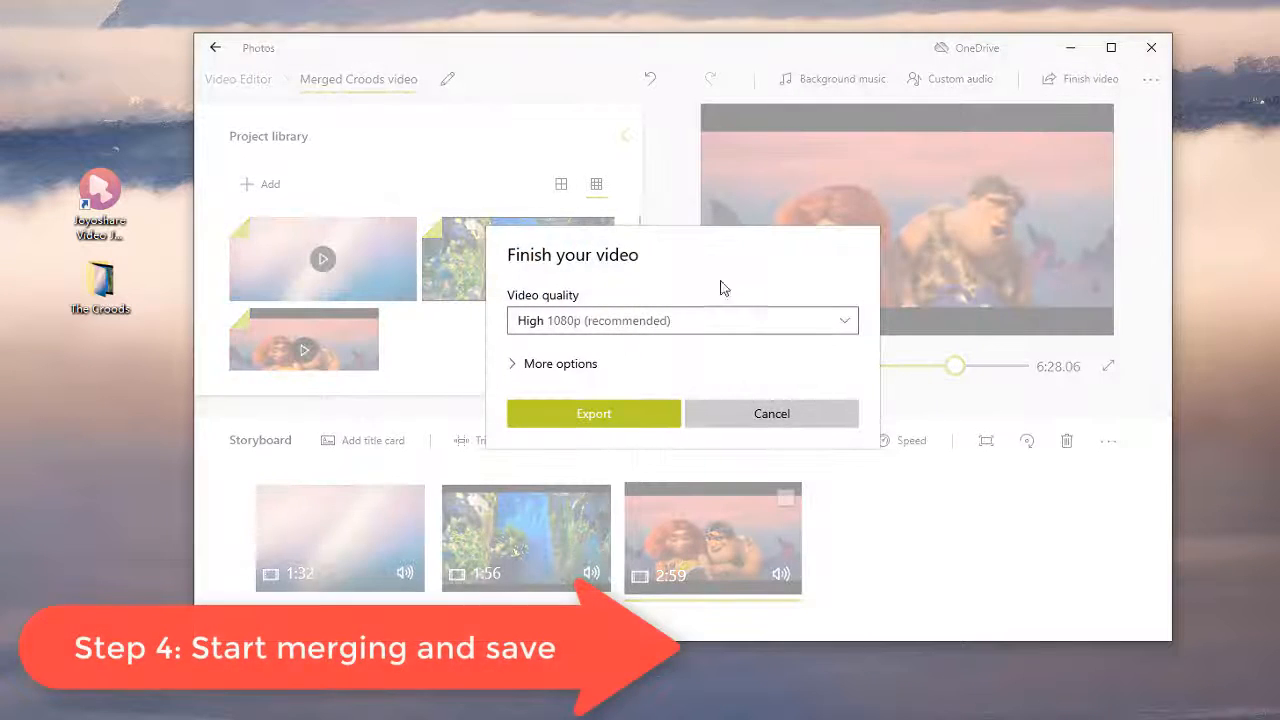
left_click(767, 322)
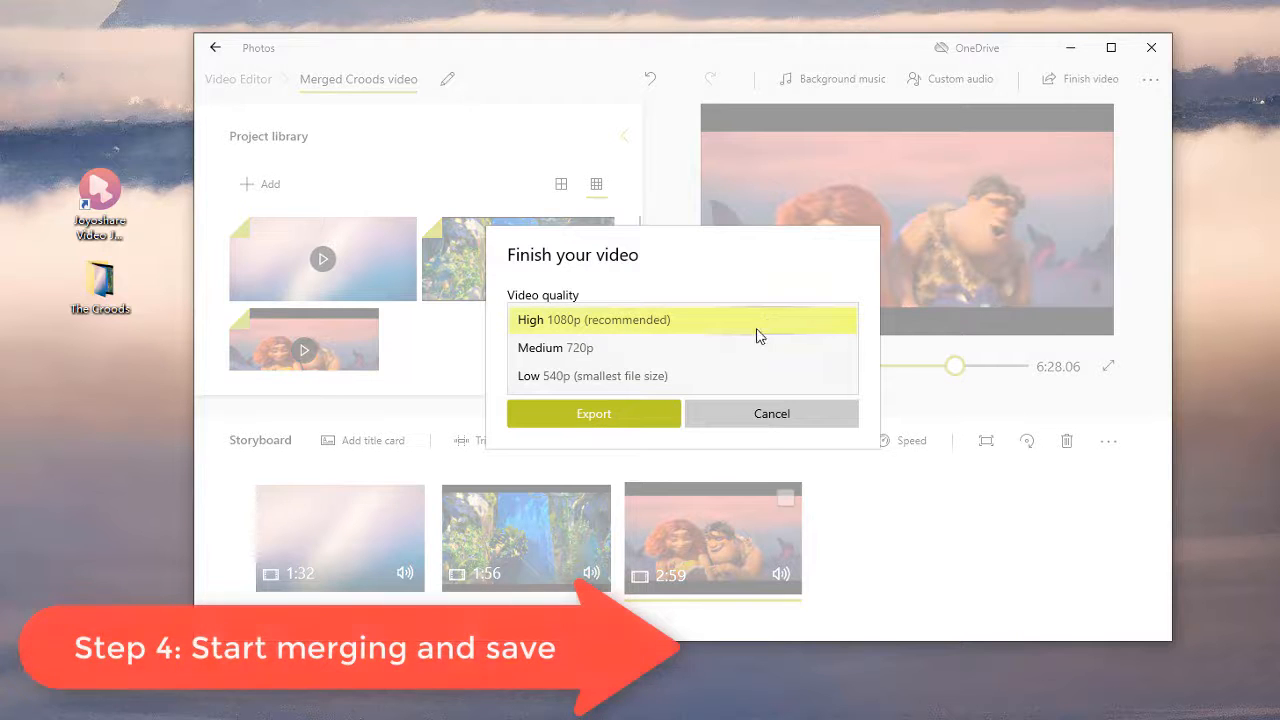
left_click(729, 347)
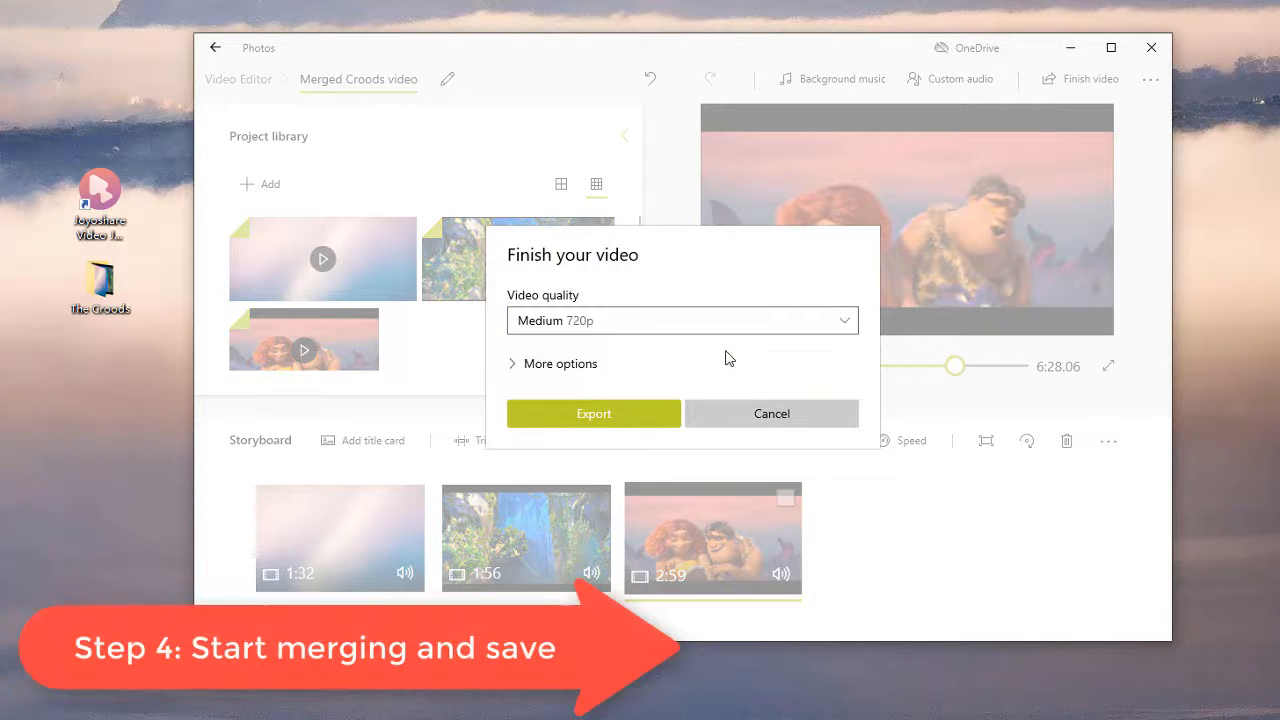
left_click(578, 363)
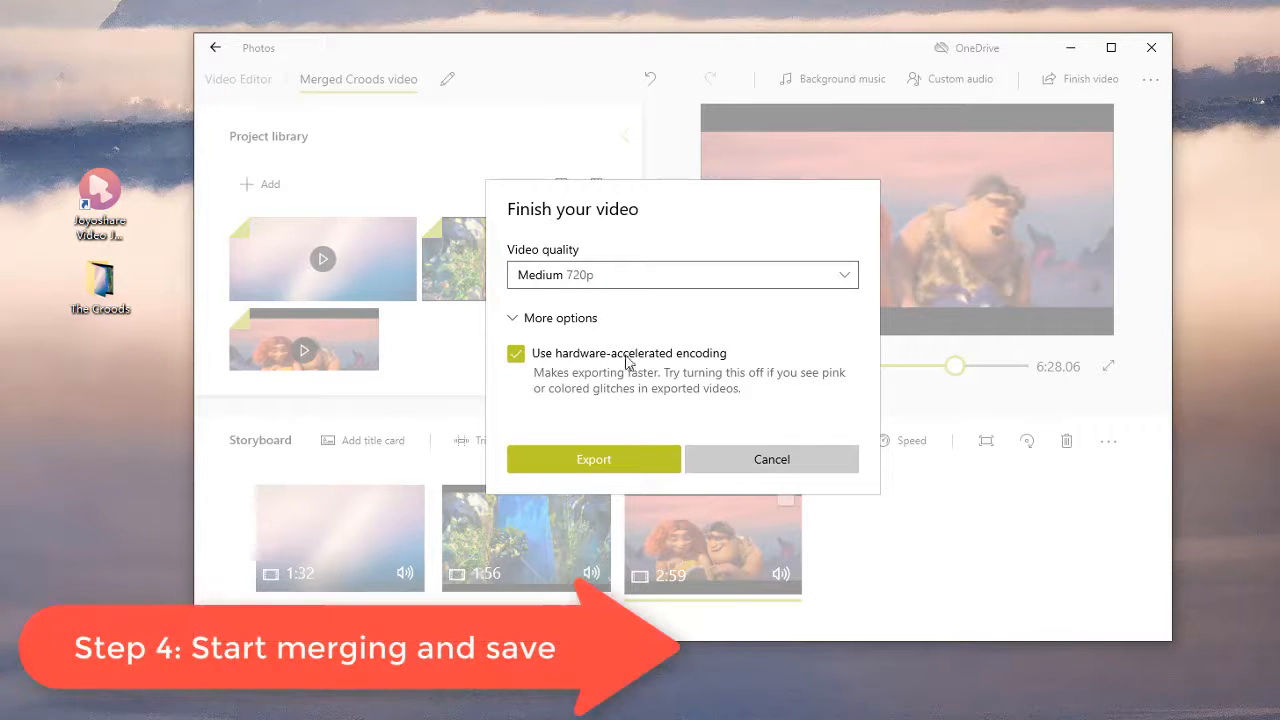
Step: Export the merged video with hardware-accelerated encoding as "Merged Croods video.mp4"
left_click(624, 460)
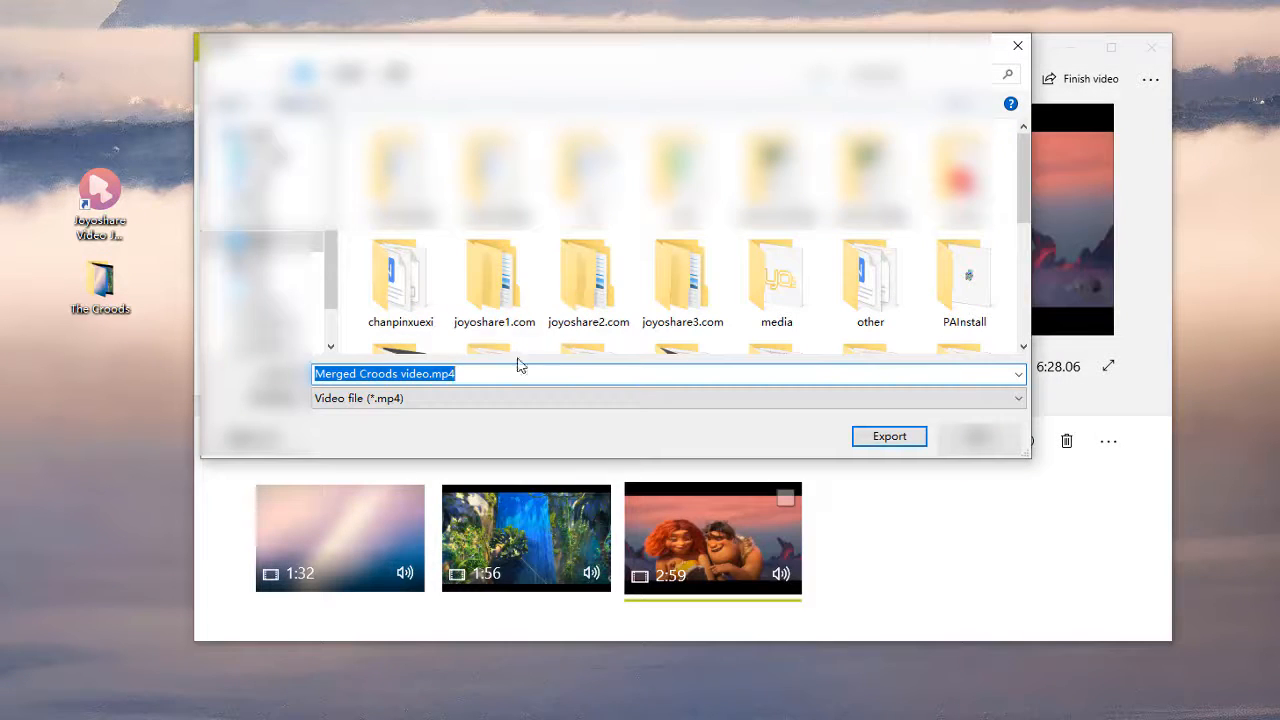
left_click(453, 375)
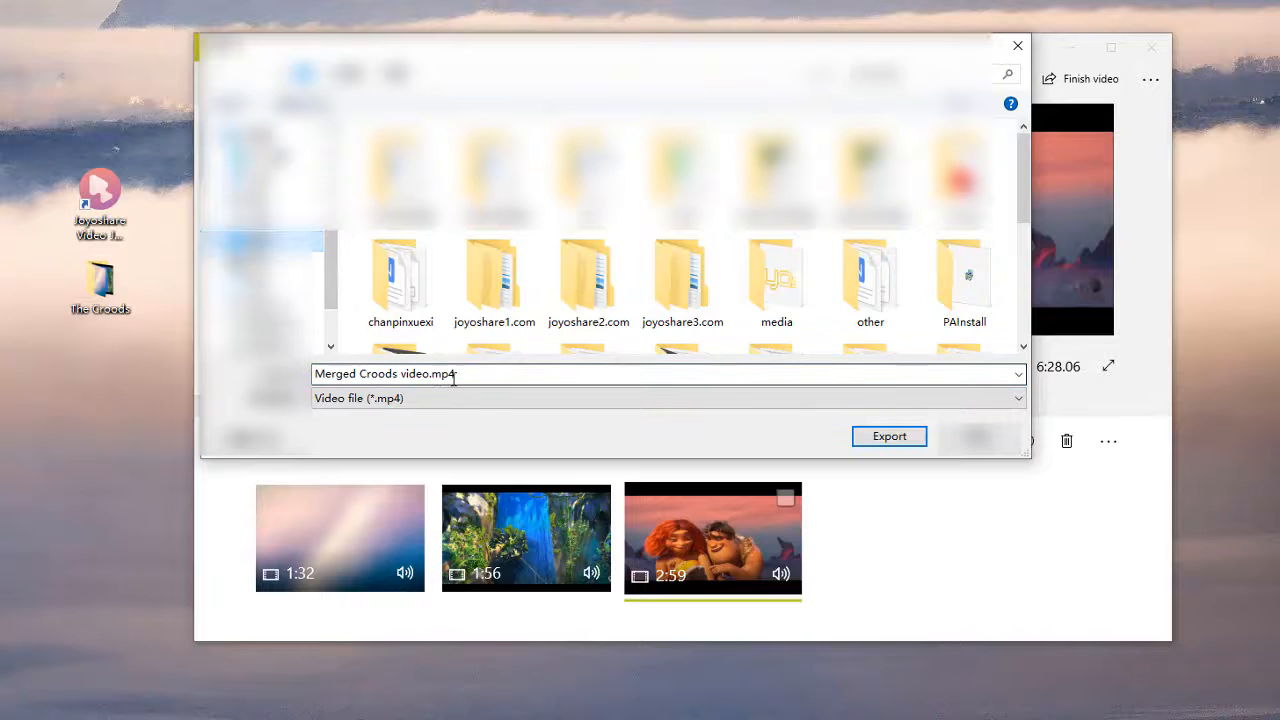
left_click(523, 374)
left_click(529, 374)
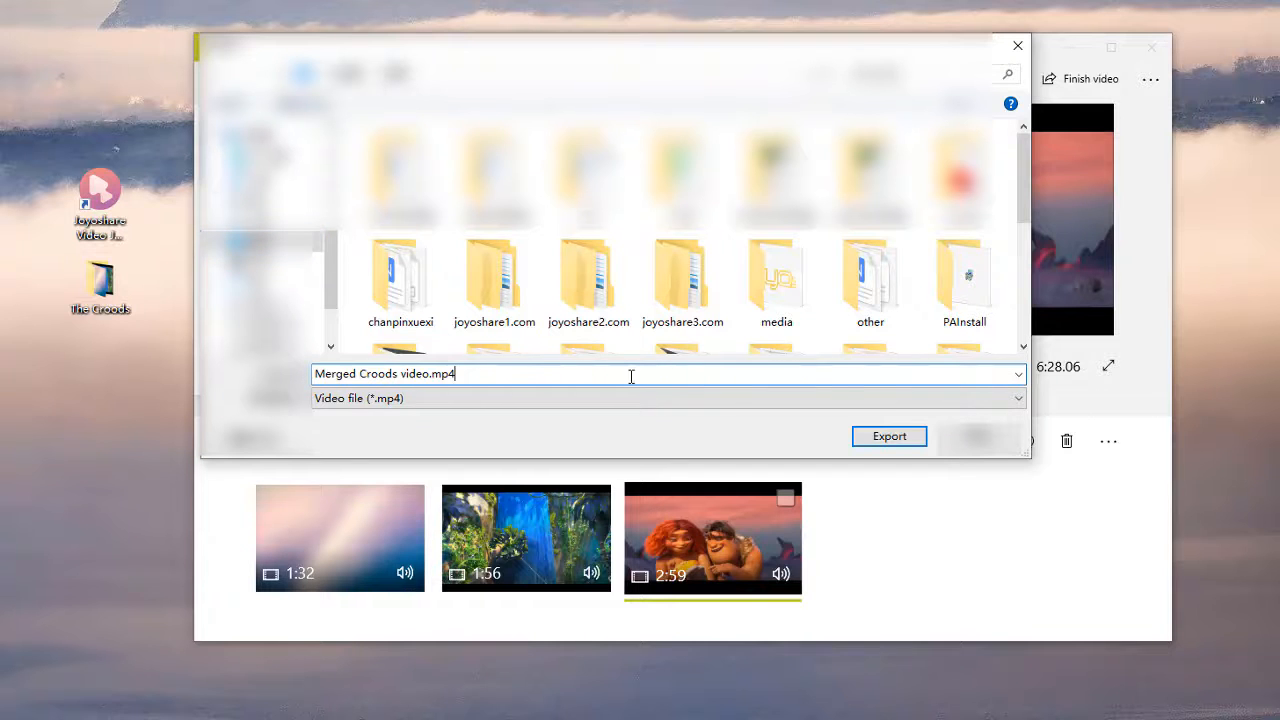
left_click(889, 437)
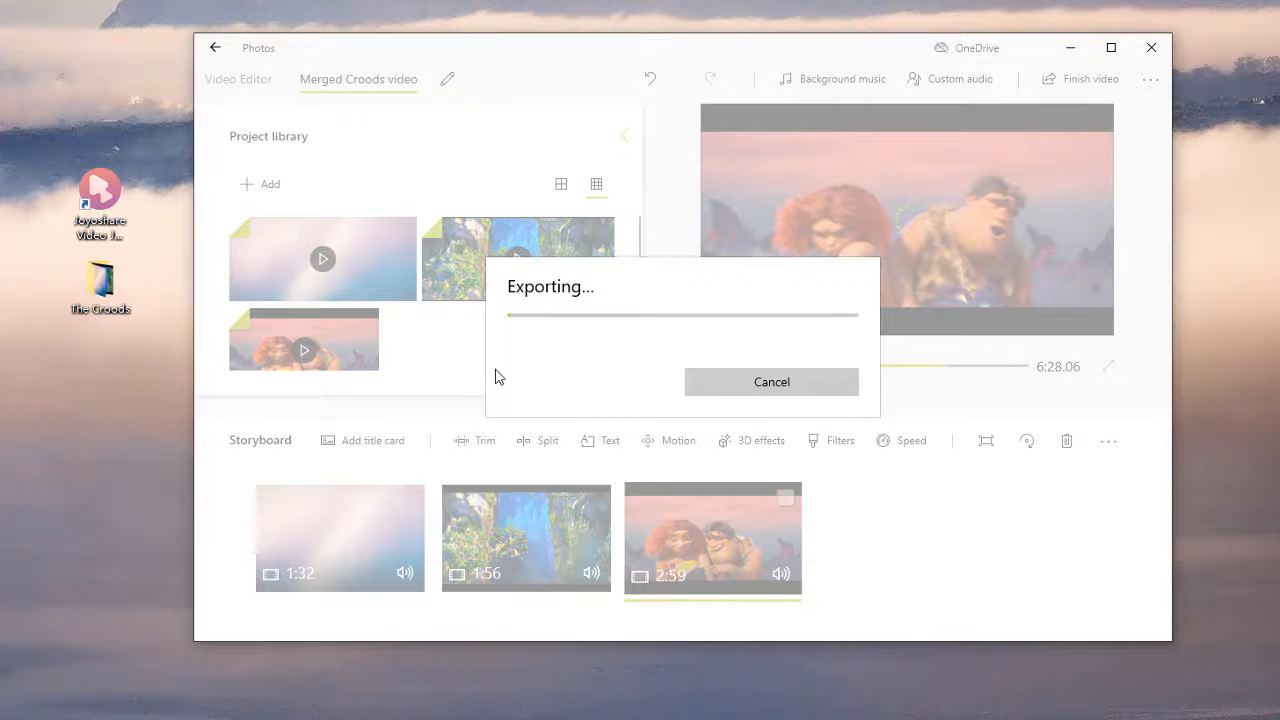
Step: Play the exported Merged Croods video from the desktop, check it at several points, and close the player
left_click_drag(2, 352, 114, 365)
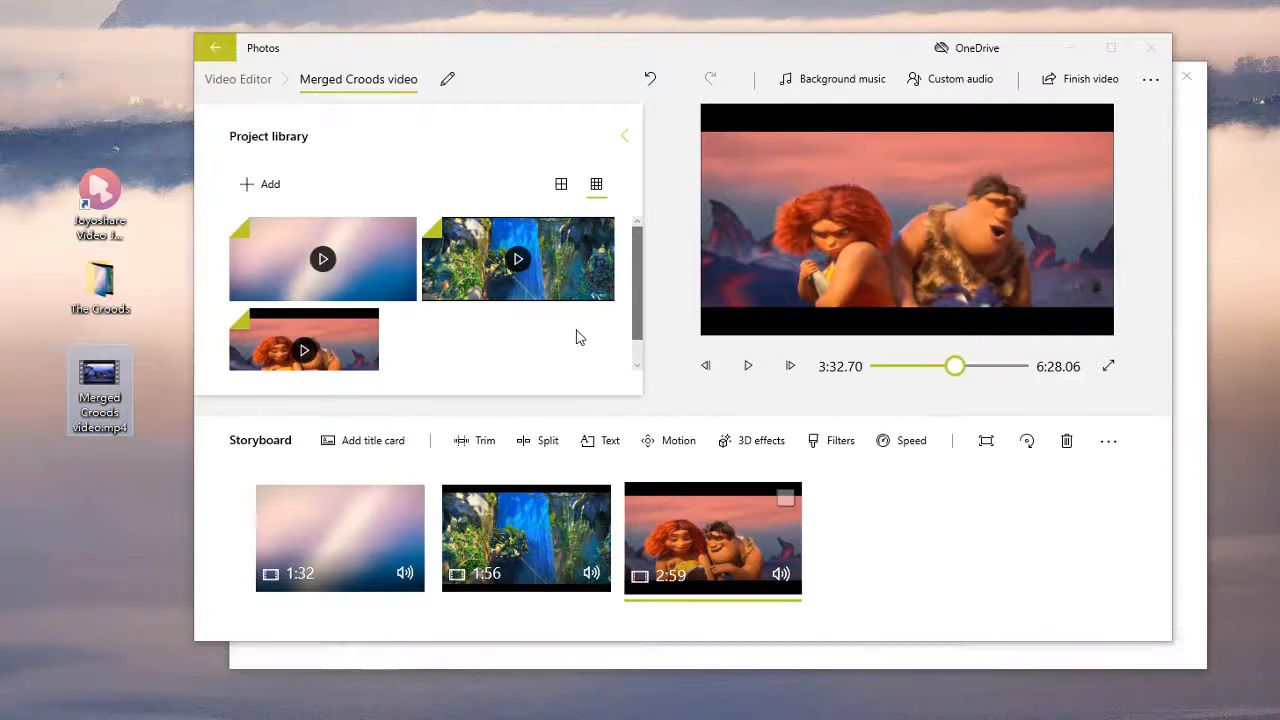
double_click(99, 385)
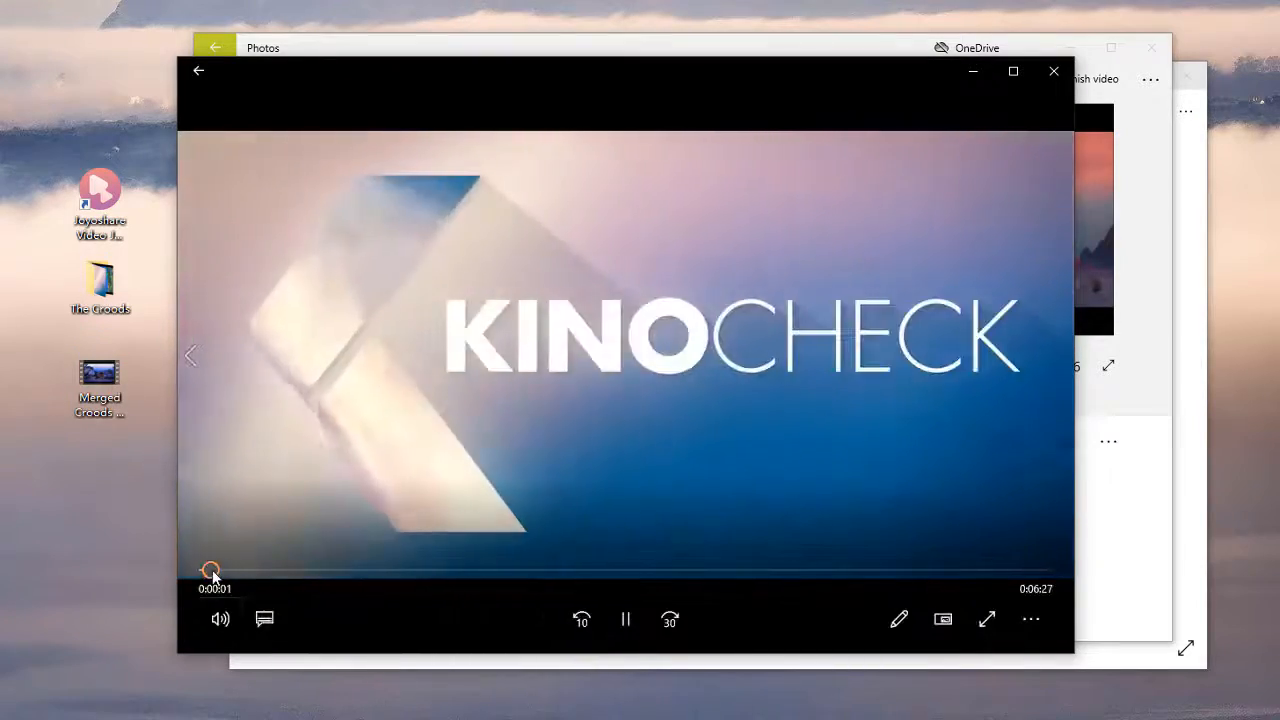
left_click_drag(212, 576, 872, 571)
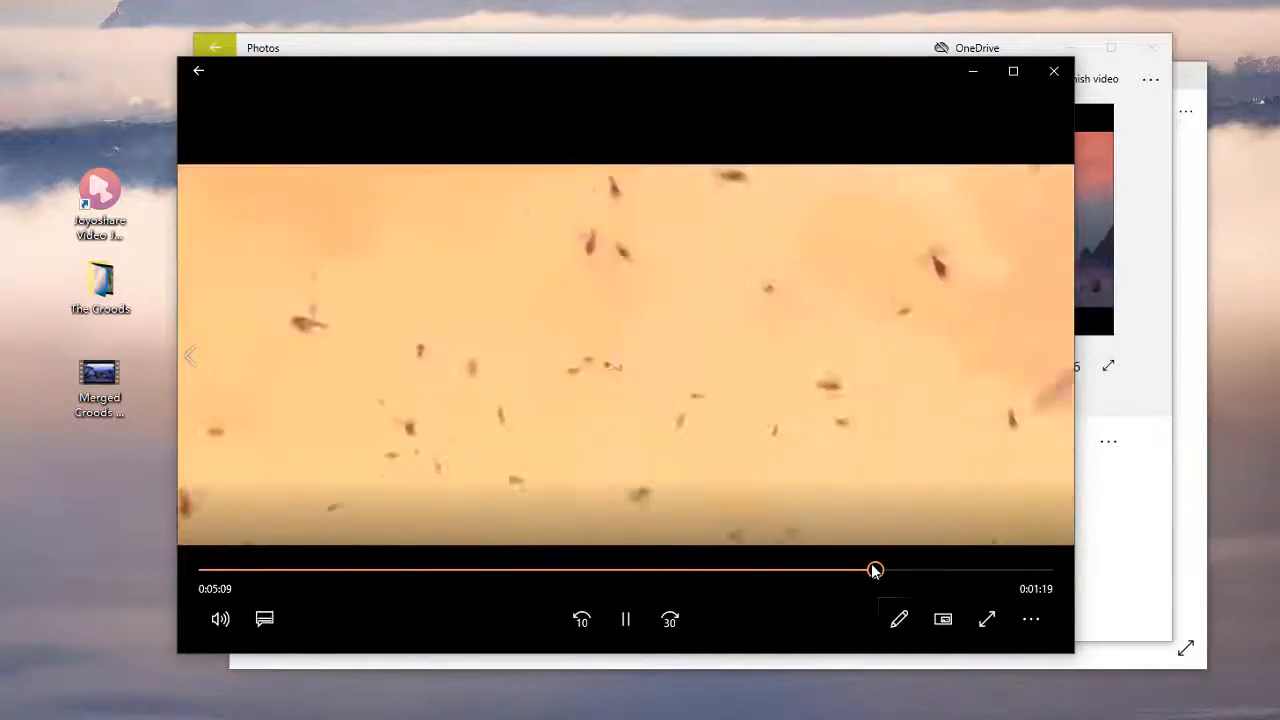
mouse_move(875, 570)
left_mouse_down()
mouse_move(1014, 571)
mouse_move(875, 571)
left_mouse_up()
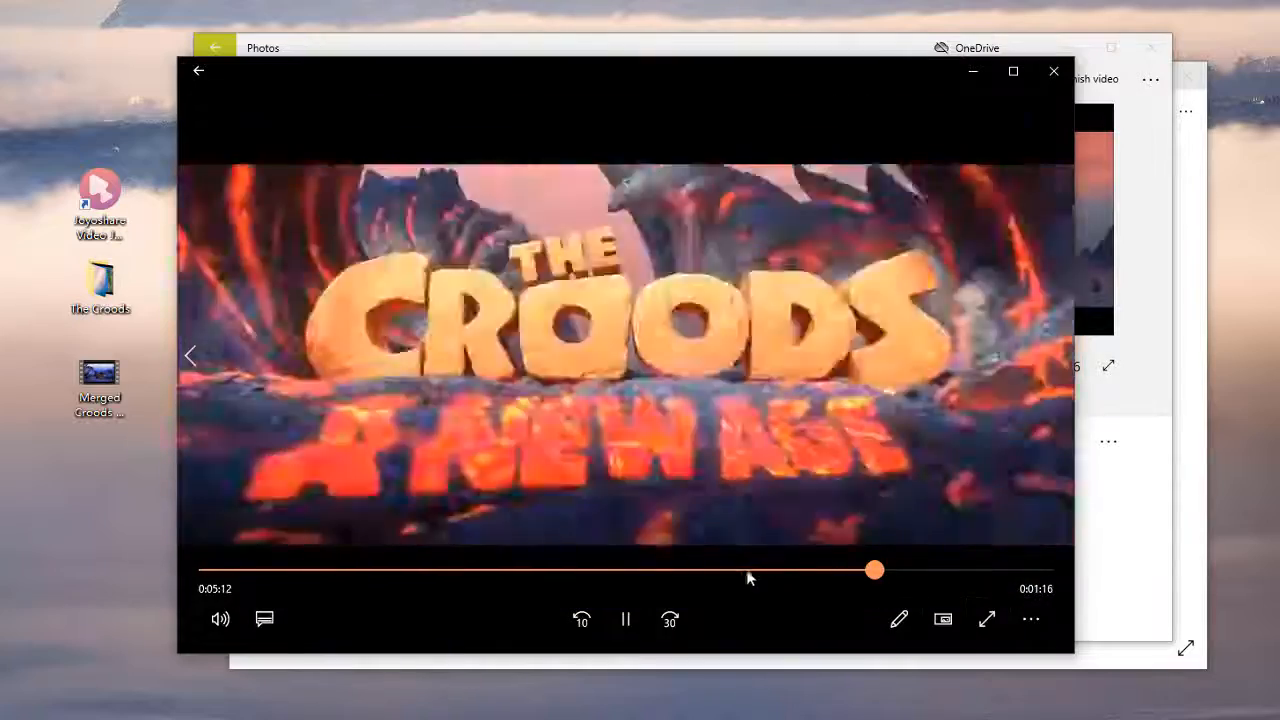
left_click(759, 571)
left_click(626, 619)
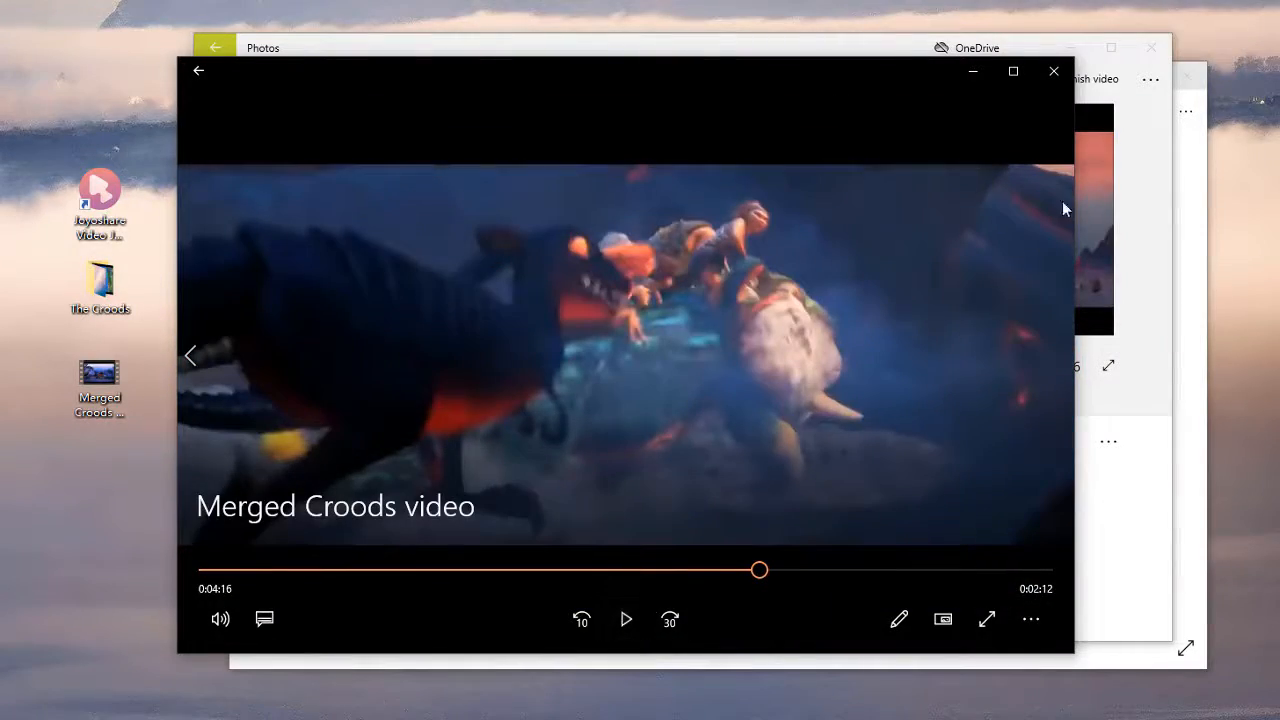
left_click(1053, 70)
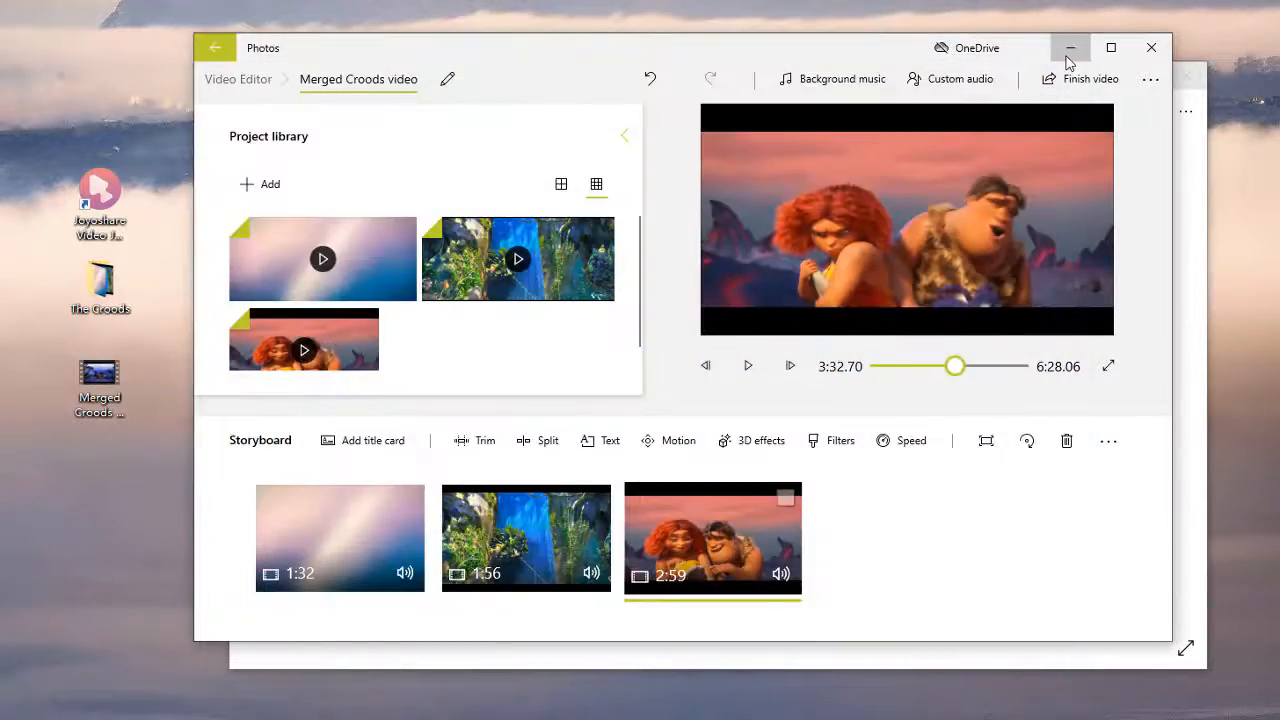
Step: Minimize the Photos video editor and launch Joyoshare Video Joiner from the desktop
left_click(1070, 47)
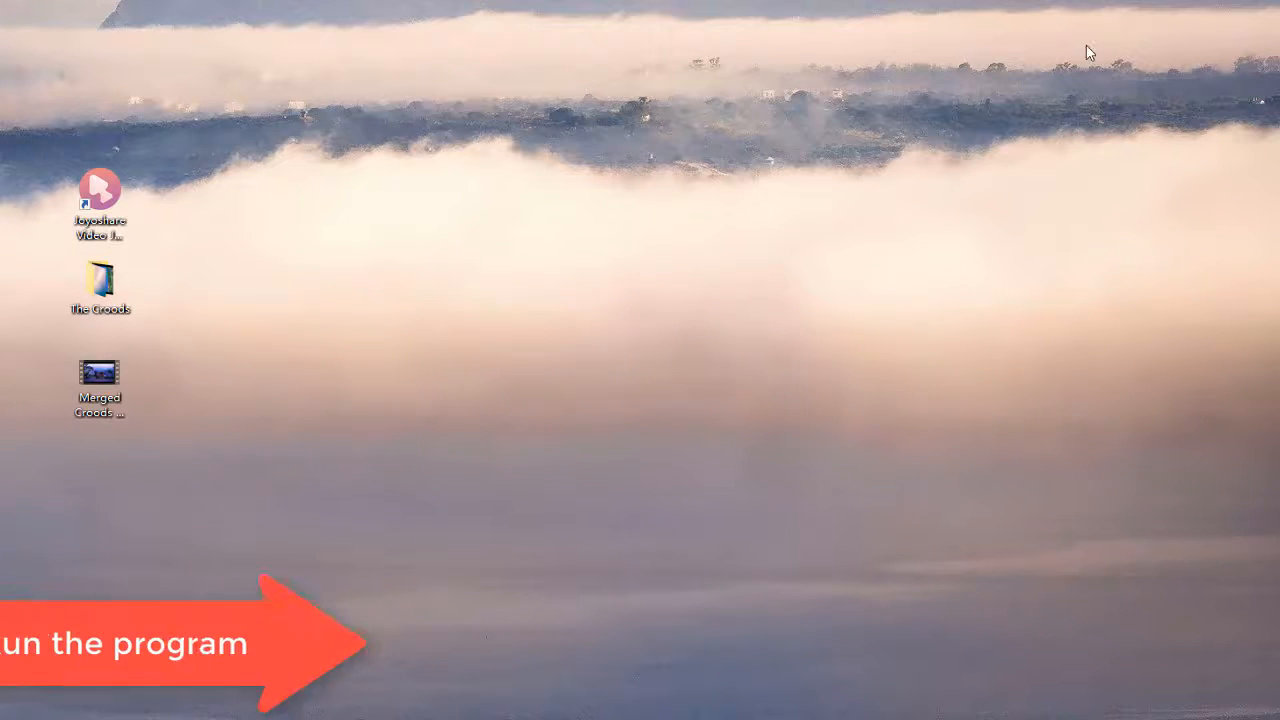
left_click(122, 203)
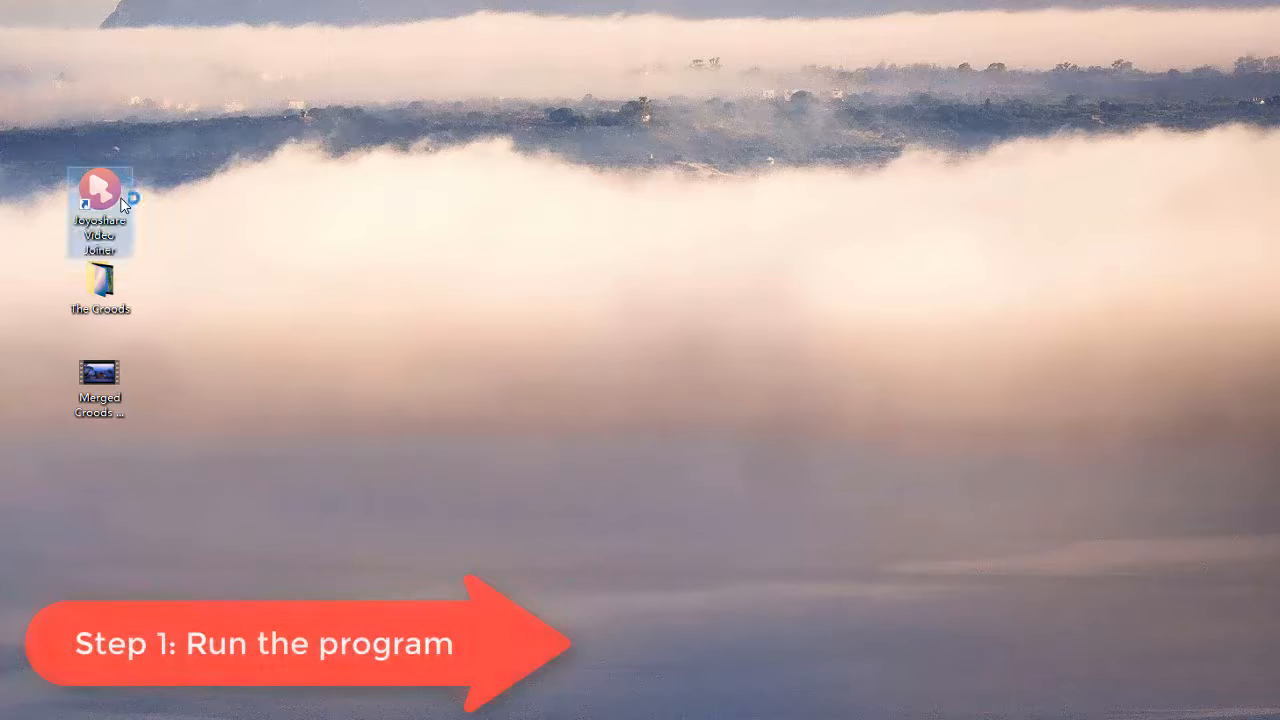
double_click(122, 203)
left_click_drag(300, 103, 508, 61)
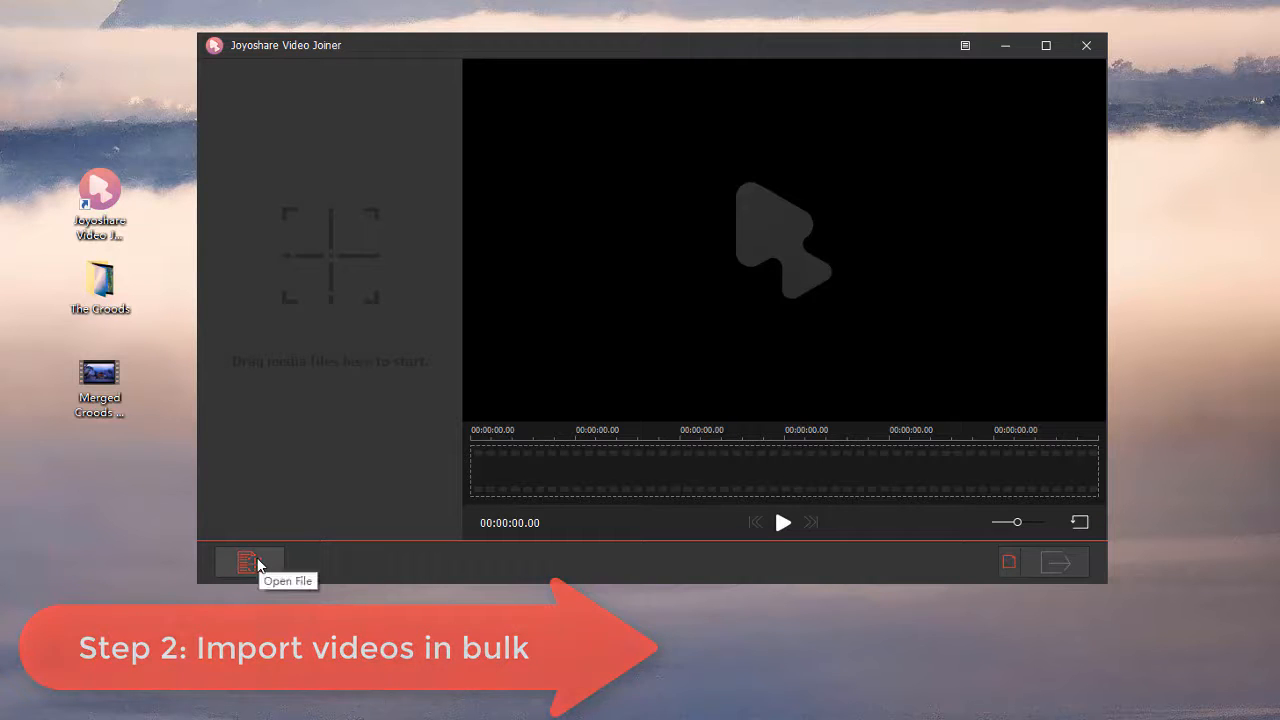
Step: Import both THE CROODS 2 trailer clips and The Croods.mp4 into the joiner
left_click(250, 563)
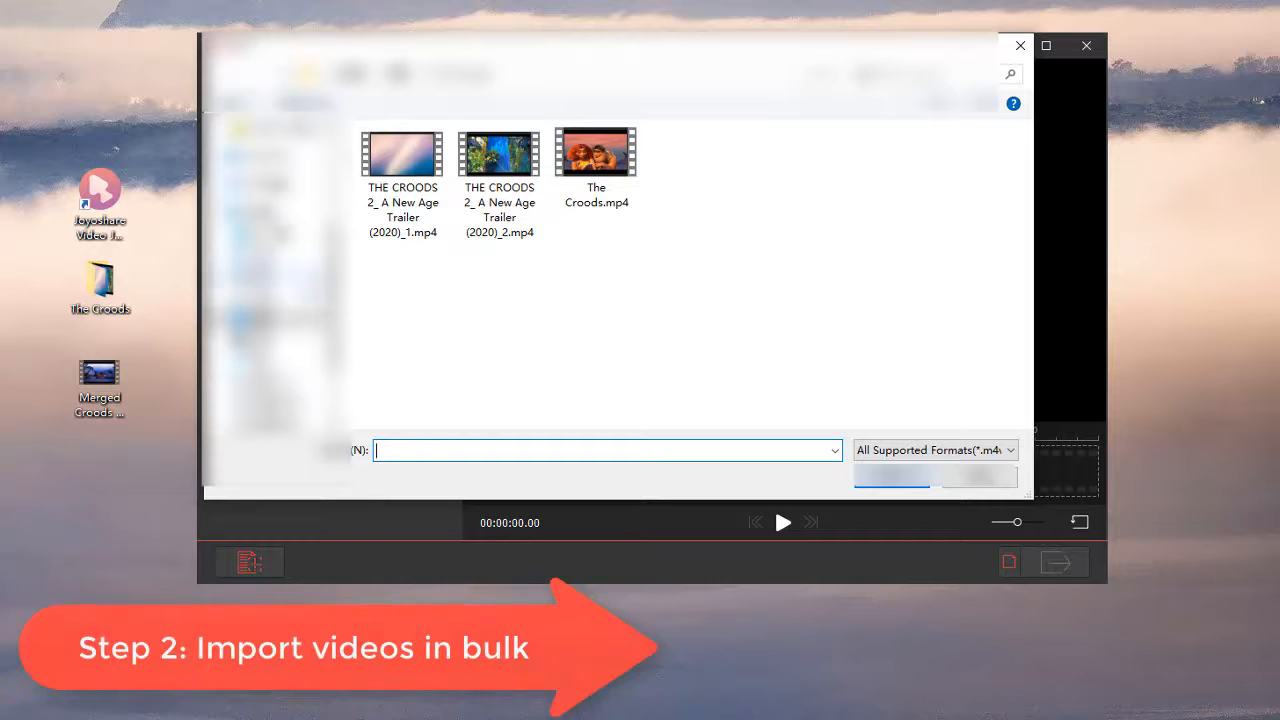
left_click(417, 186)
left_click(486, 191, "ctrl")
left_click(594, 200, "ctrl")
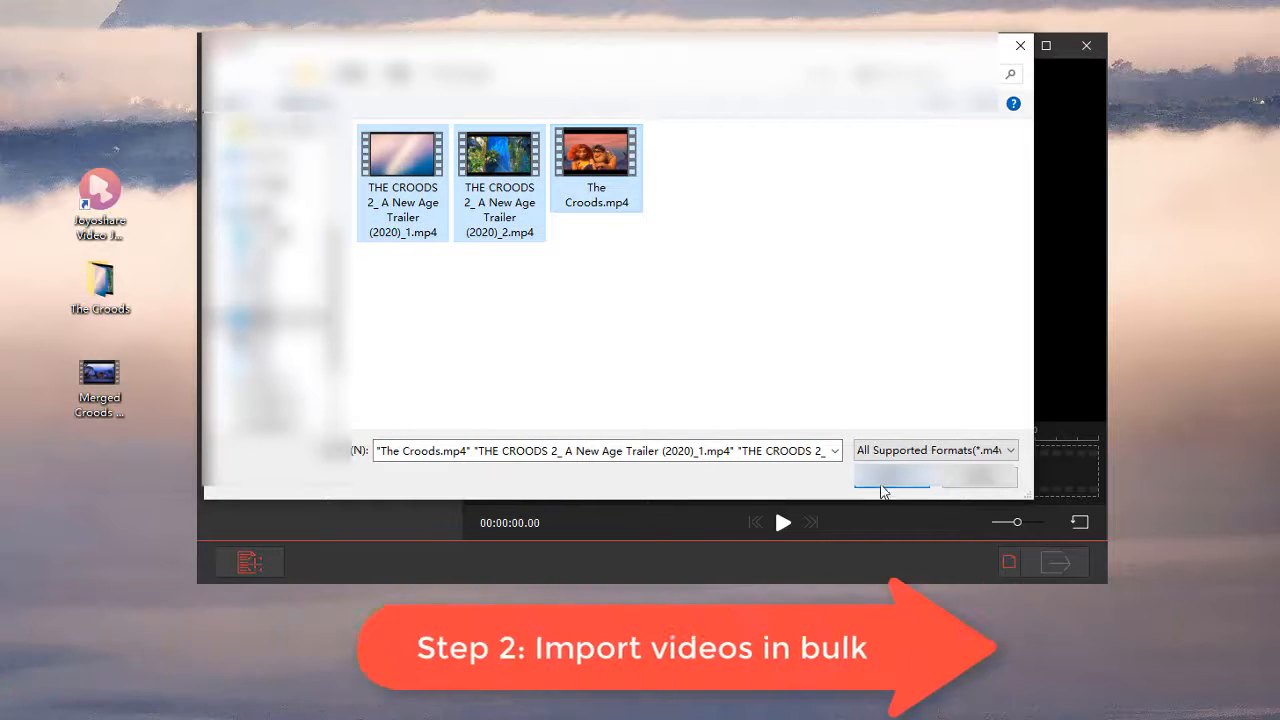
left_click(888, 477)
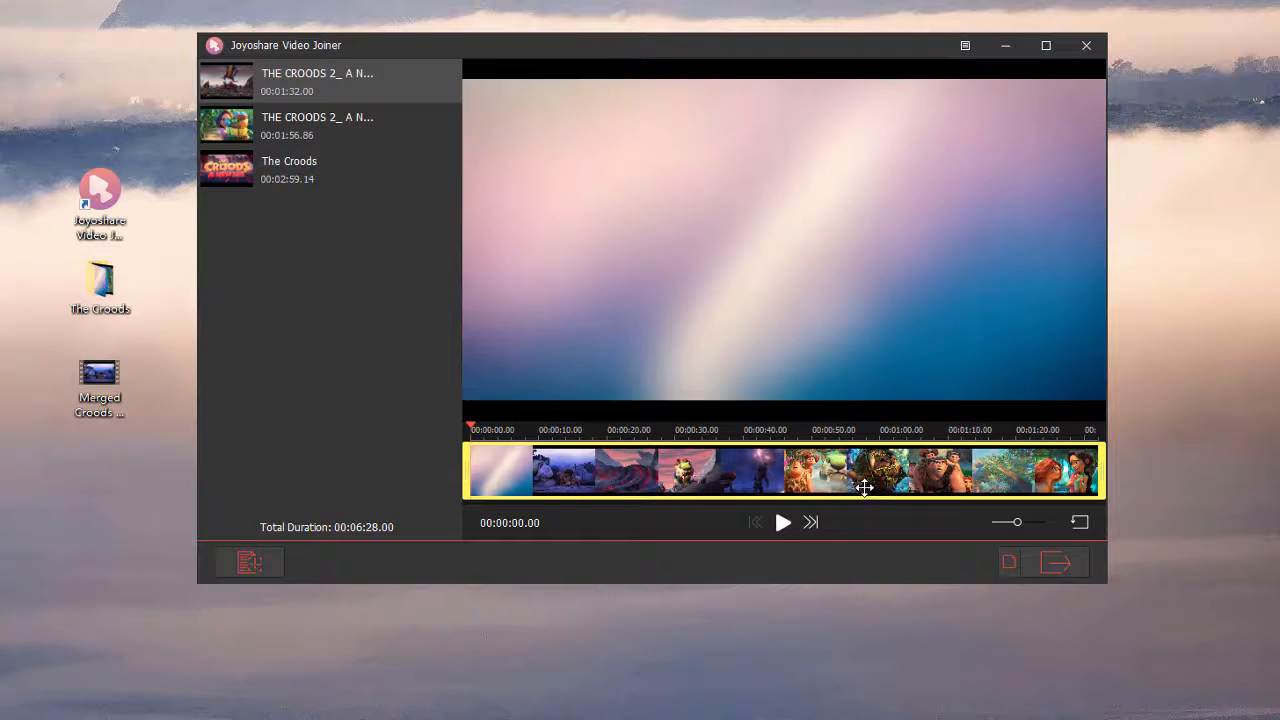
Step: Open the output format settings and browse the video formats offered under High-Speed mode
left_click(1006, 563)
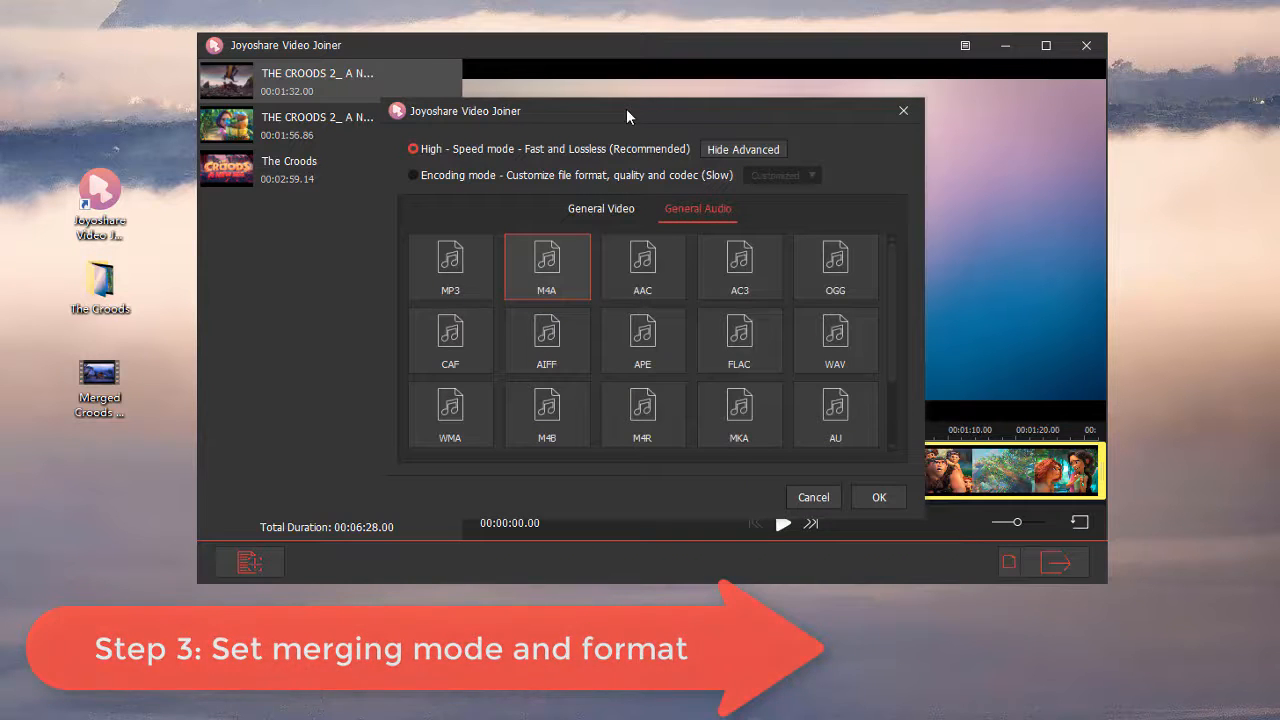
left_click_drag(626, 108, 625, 50)
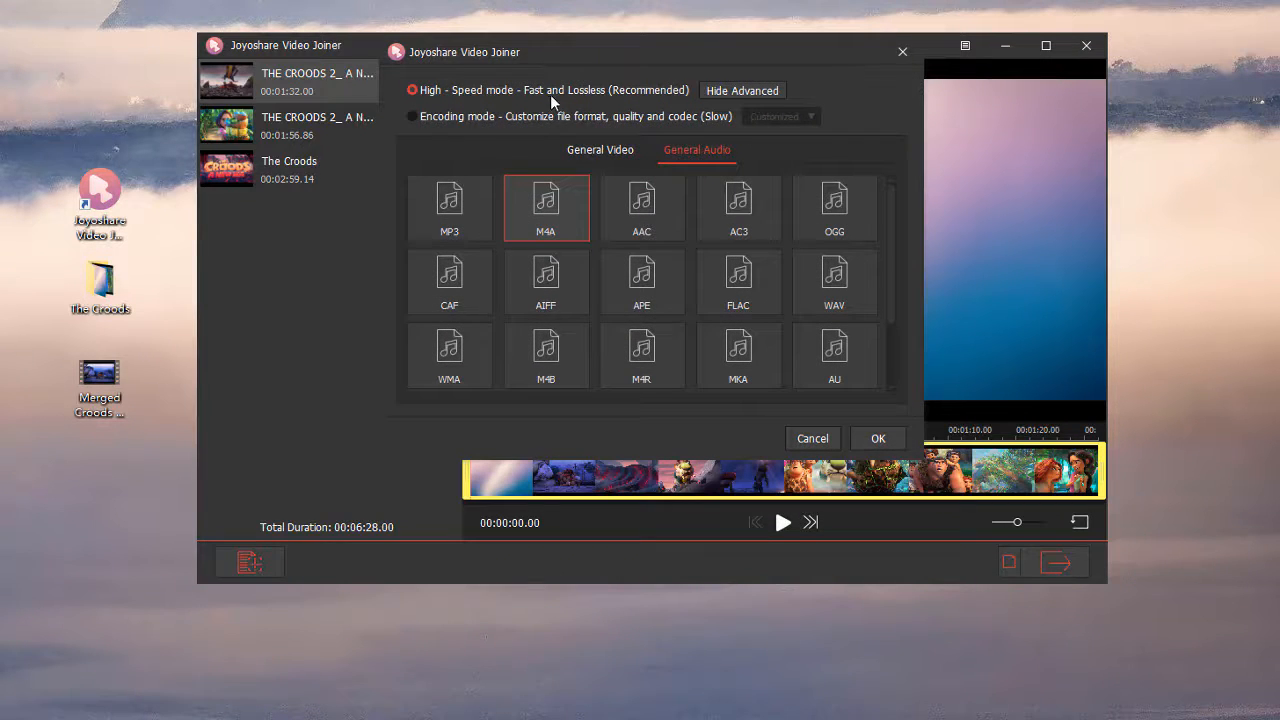
left_click(605, 152)
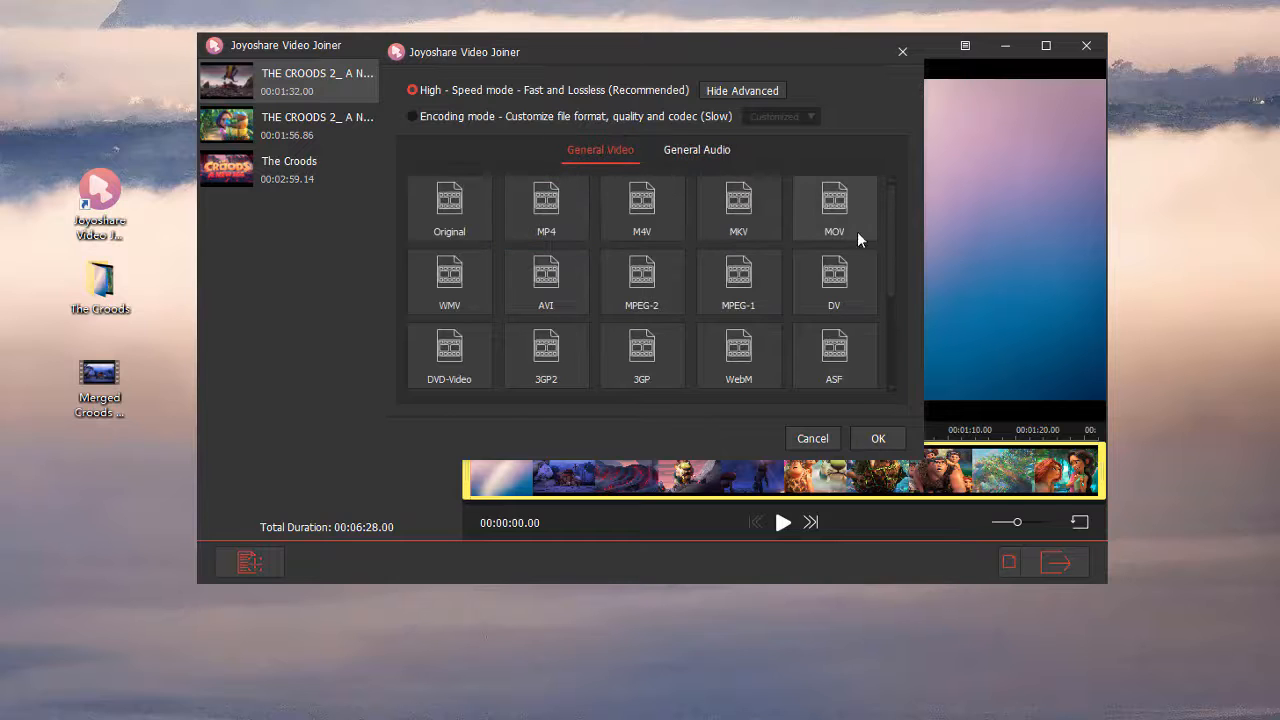
scroll(889, 263, "down", 3)
scroll(889, 263, "up", 3)
Step: Switch the output to Encoding mode and look through its general, web, HD and device format categories
left_click(411, 117)
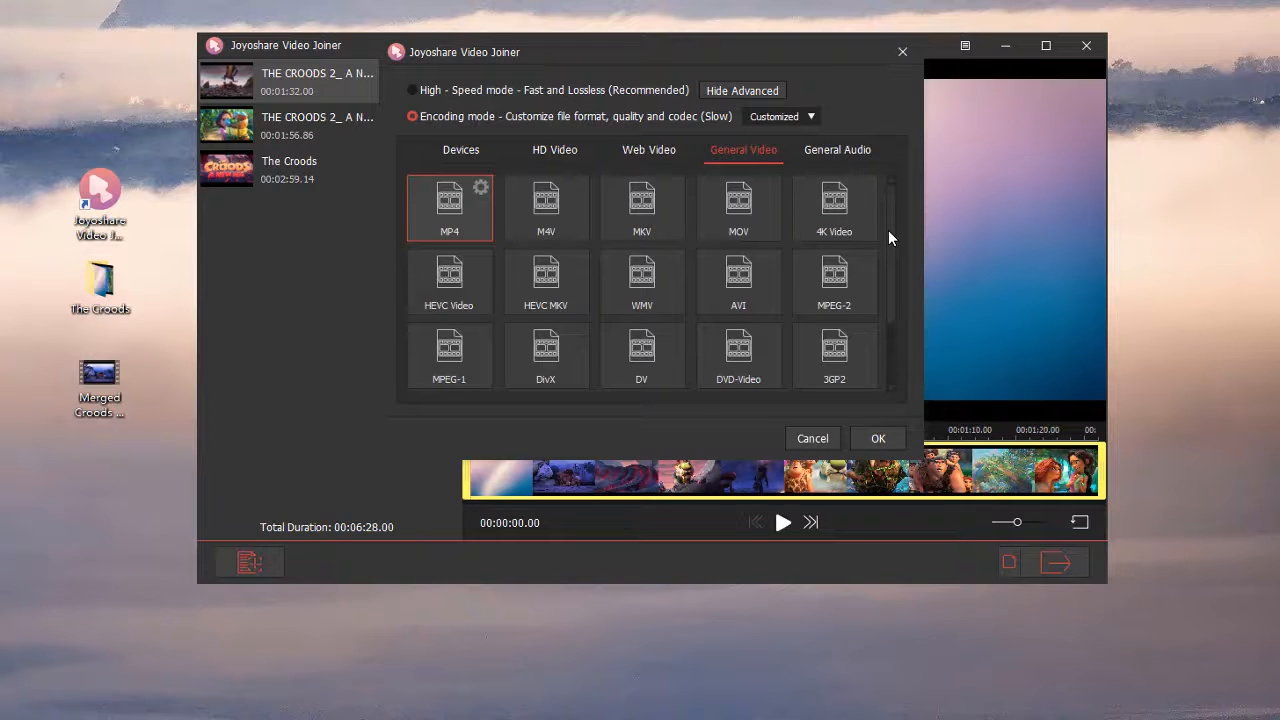
scroll(888, 230, "down", 2)
scroll(888, 230, "up", 2)
left_click(648, 154)
left_click(561, 157)
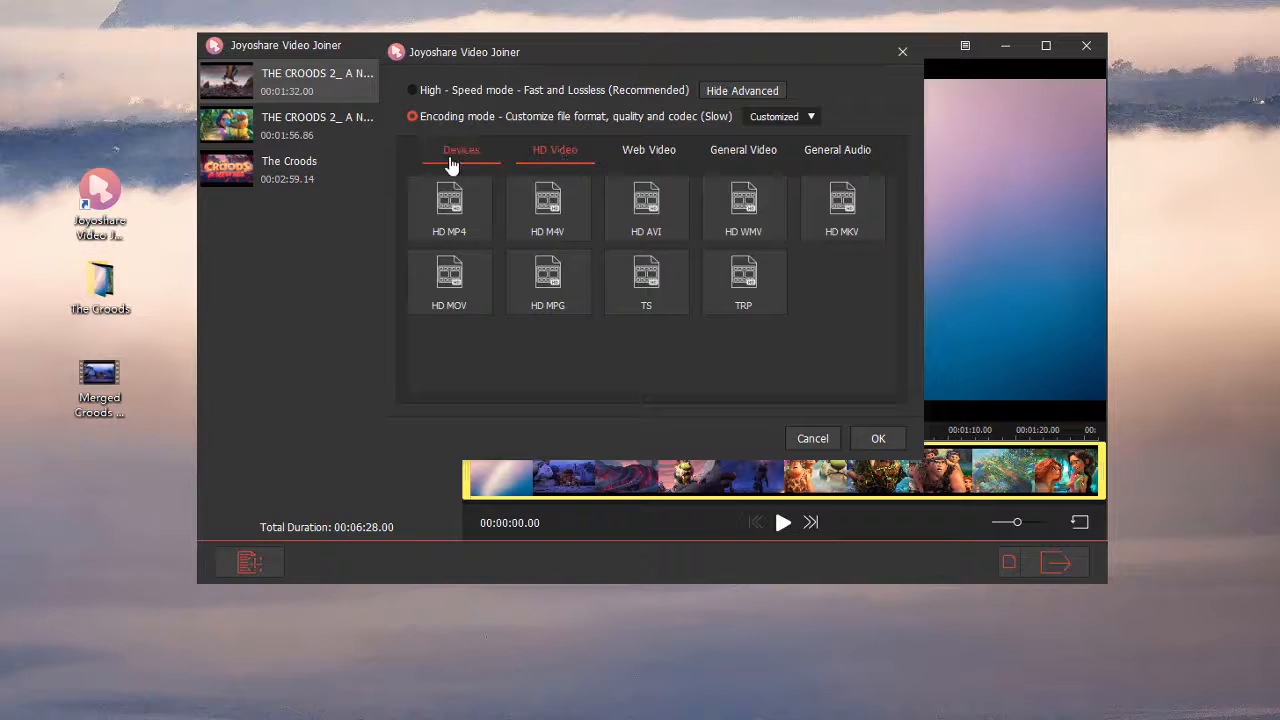
left_click(451, 162)
scroll(891, 265, "down", 10)
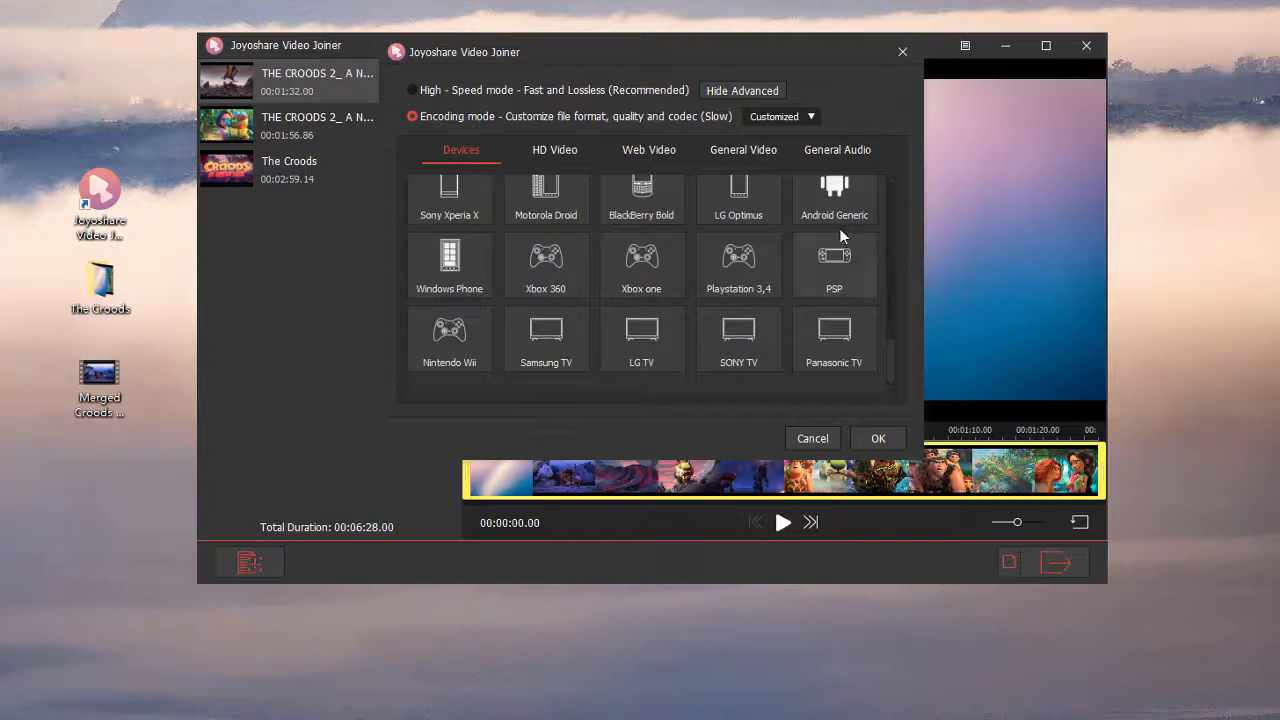
left_click(743, 150)
scroll(530, 265, "up", 2)
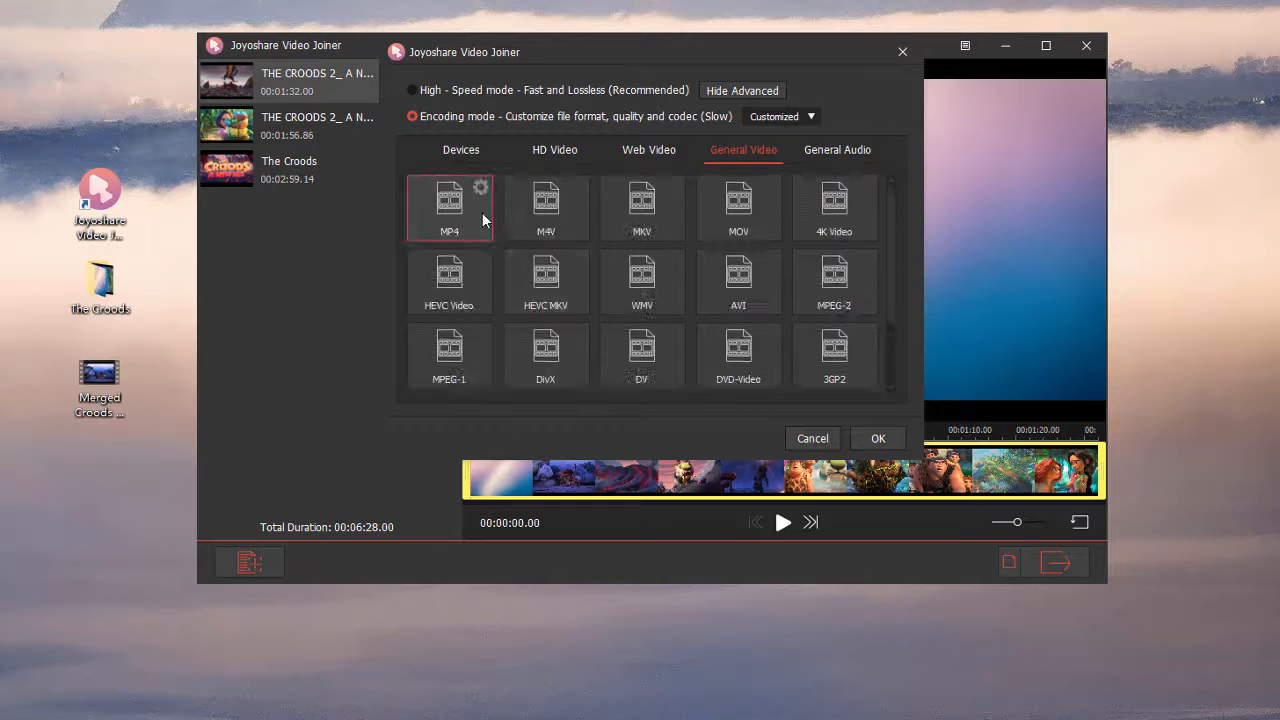
Step: Review the MP4 codec, frame rate, bit rate and audio encoding options, and accept MP4 in Encoding mode
left_click(481, 187)
left_click(617, 300)
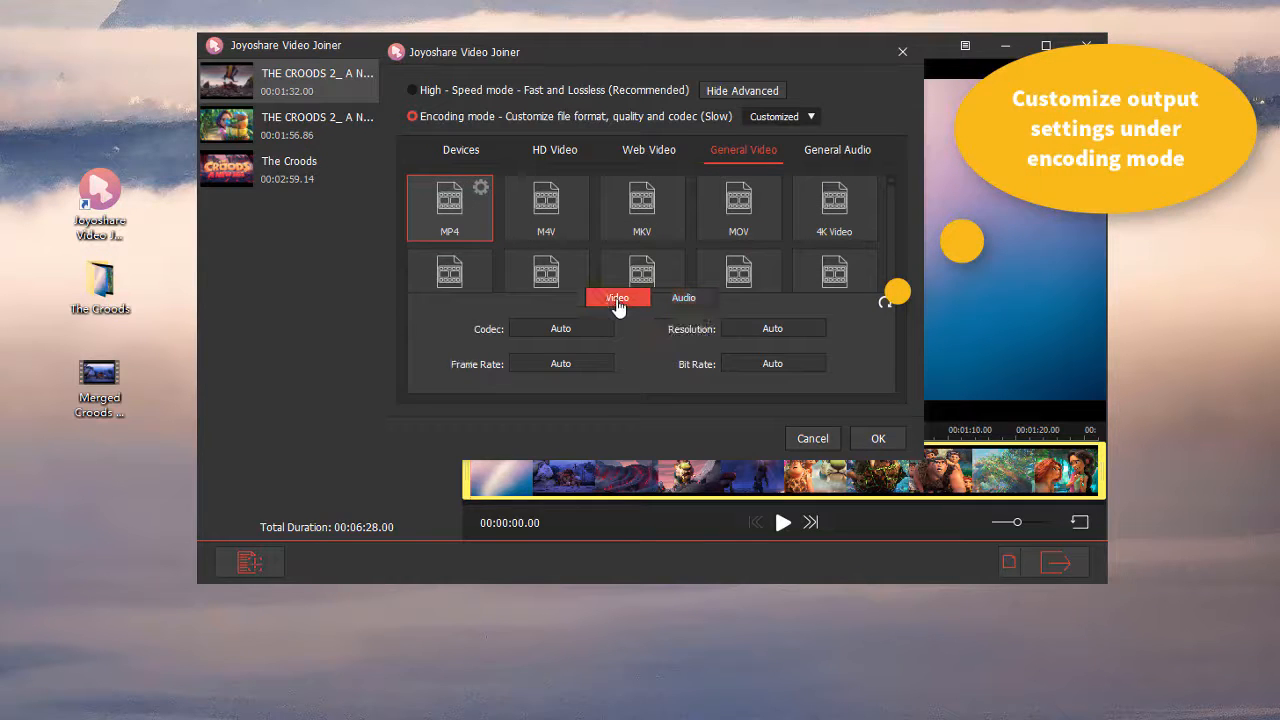
left_click(604, 330)
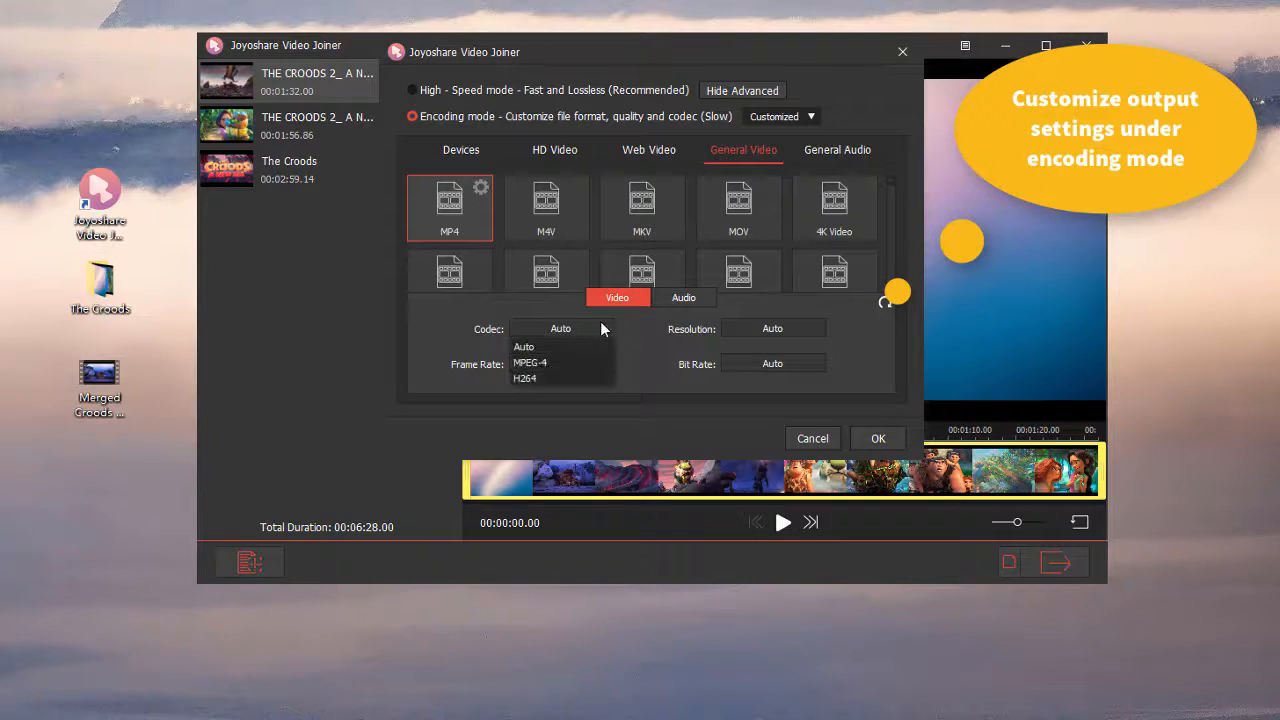
left_click(757, 328)
left_click(582, 360)
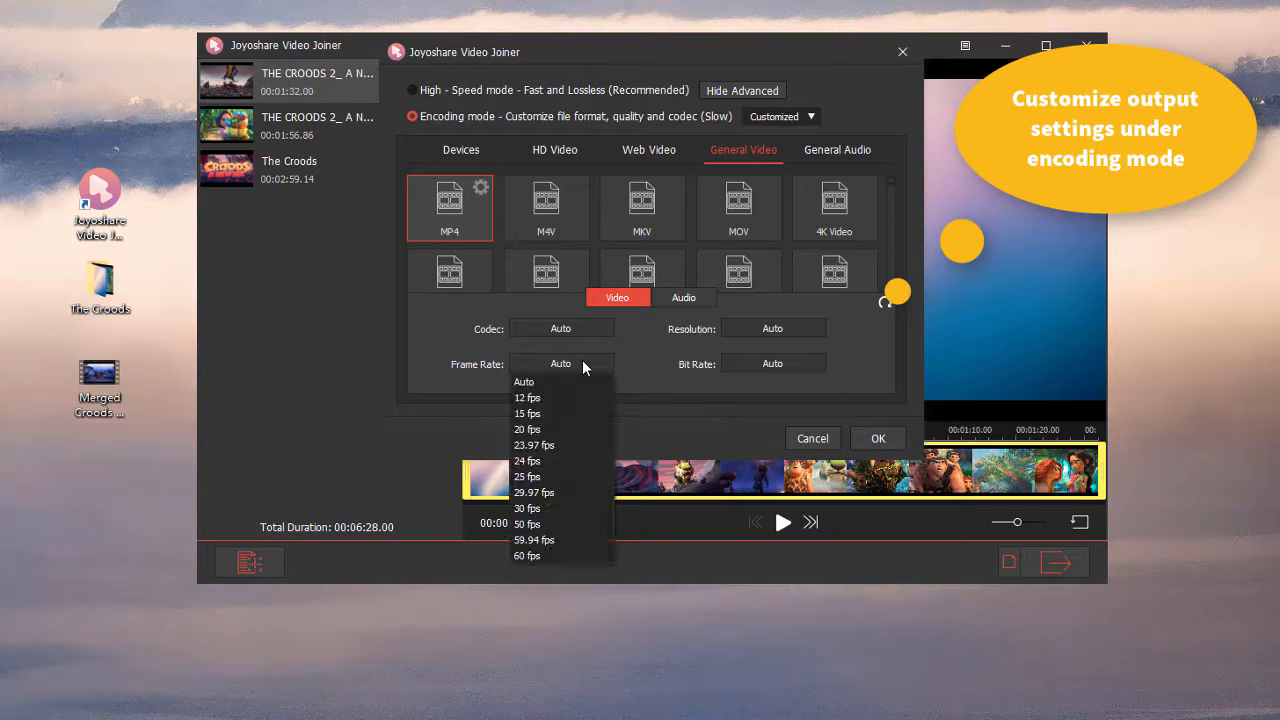
left_click(752, 366)
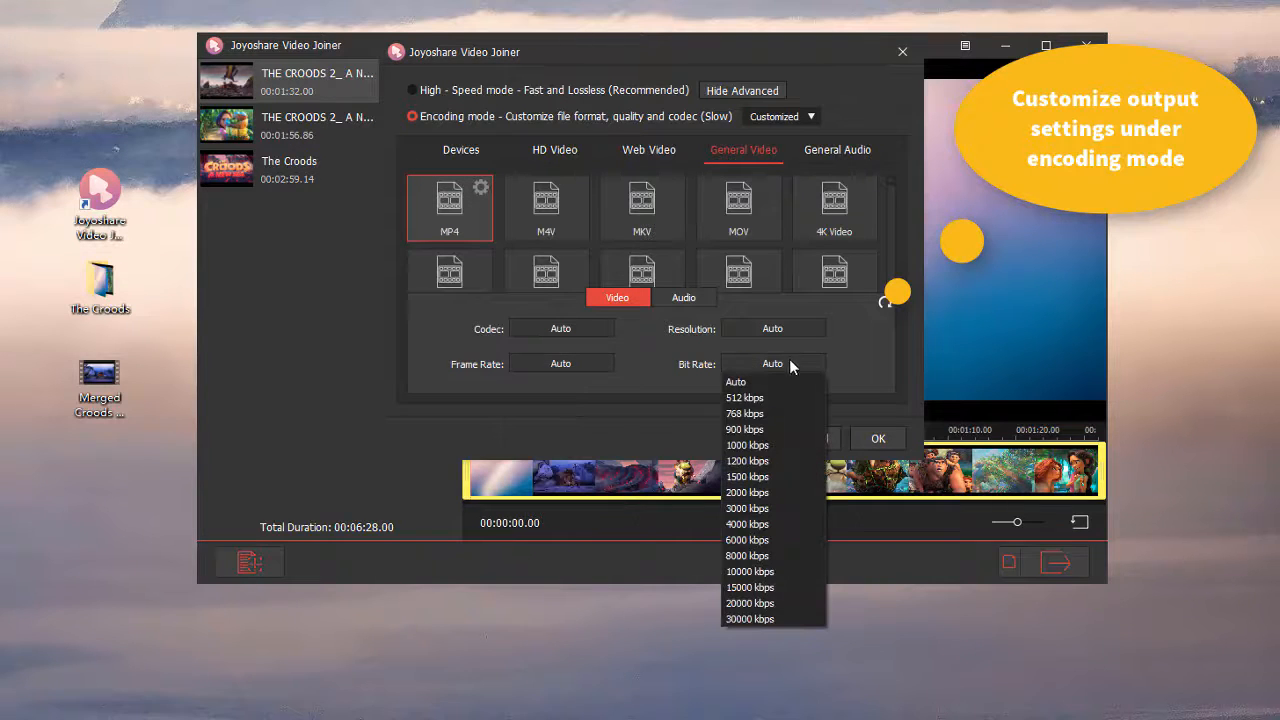
left_click(684, 300)
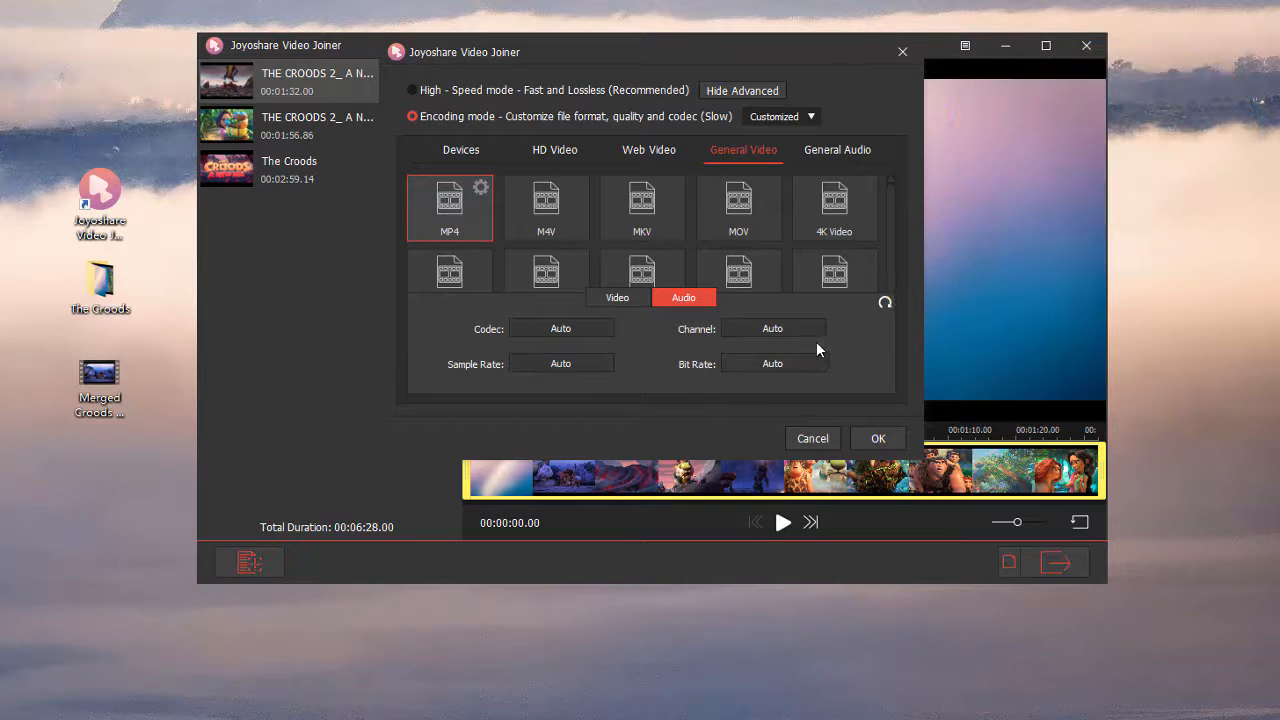
left_click(878, 432)
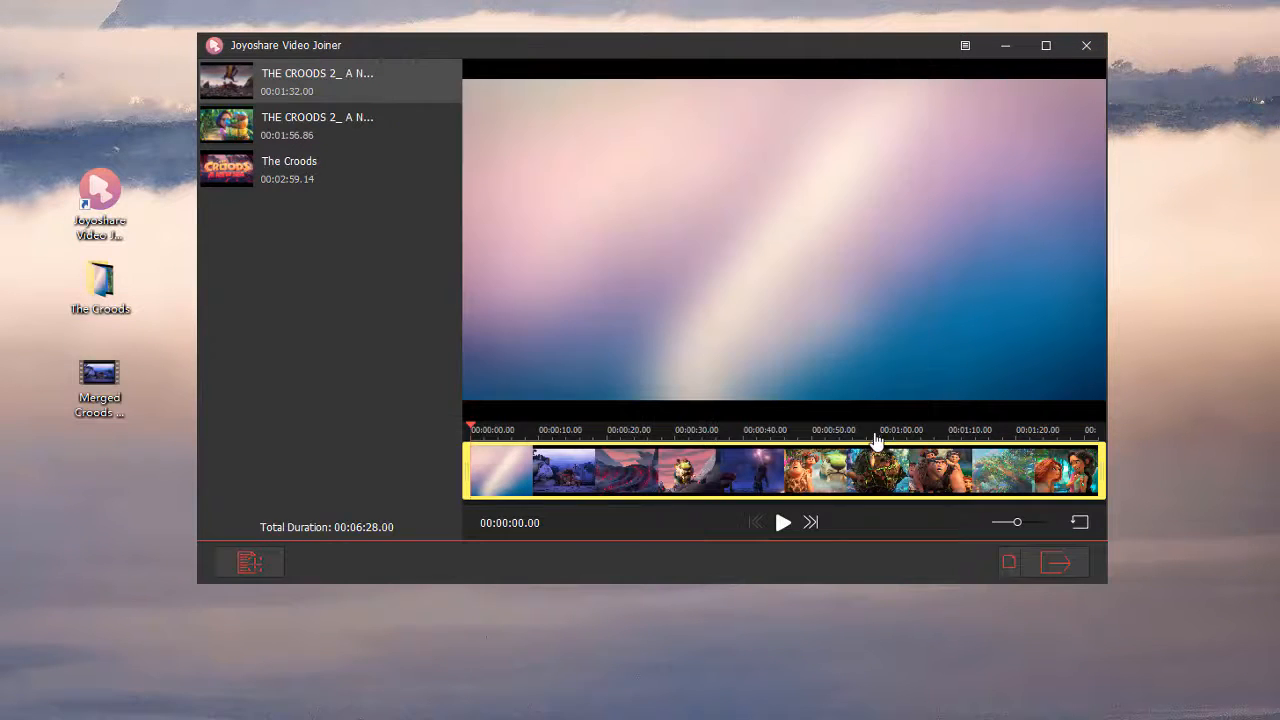
Step: Open the first THE CROODS 2 clip for editing and trim it to the range 00:00:03.634 to 00:01:30.495
mouse_move(418, 86)
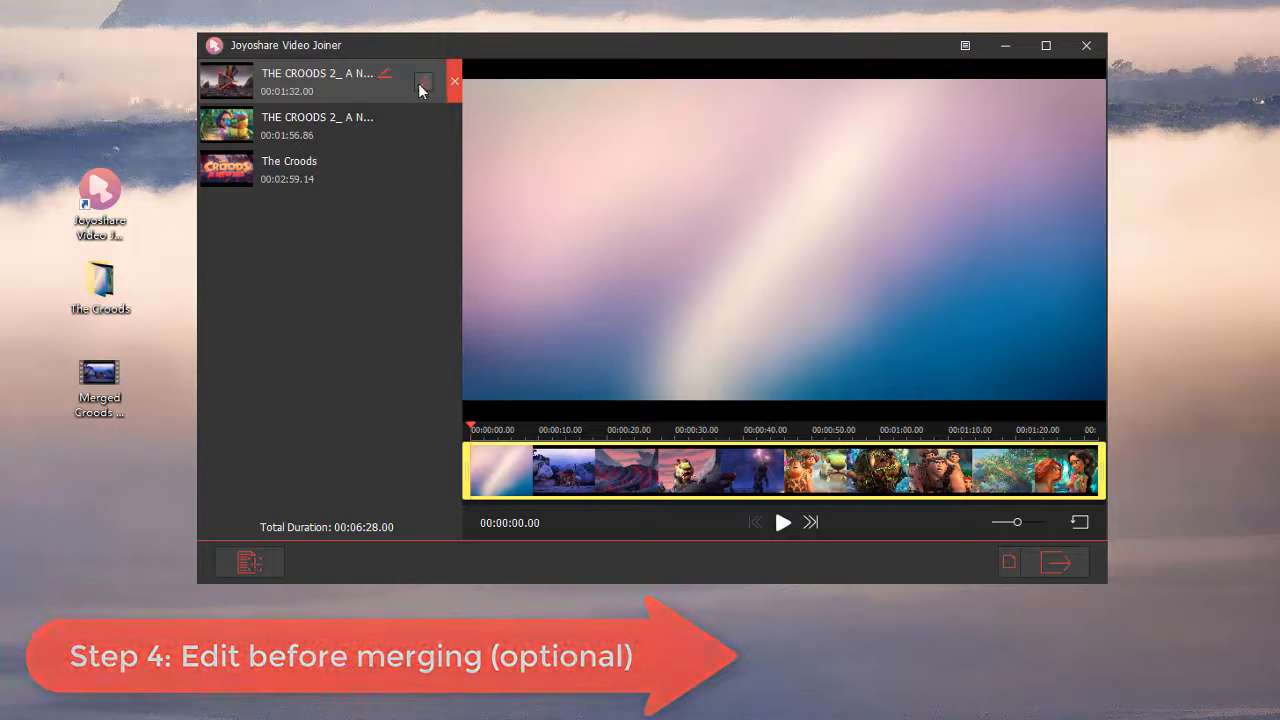
left_click(420, 86)
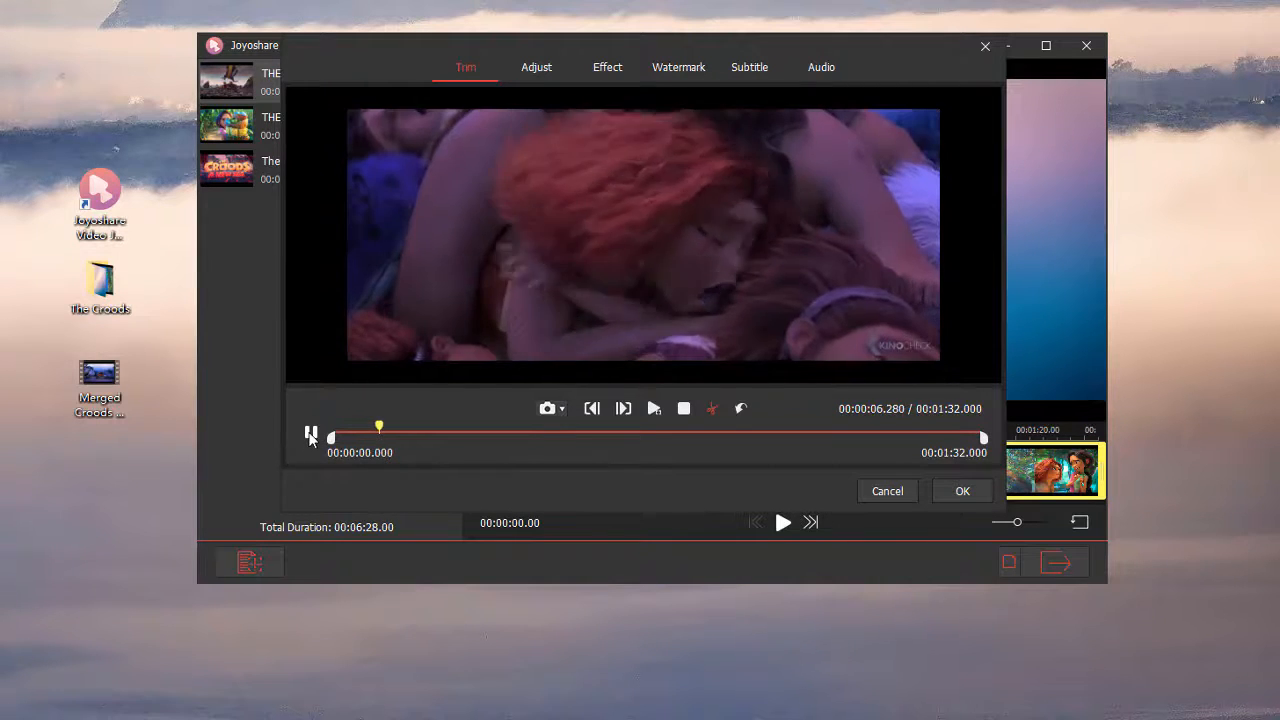
left_click(313, 438)
left_click_drag(333, 447, 358, 447)
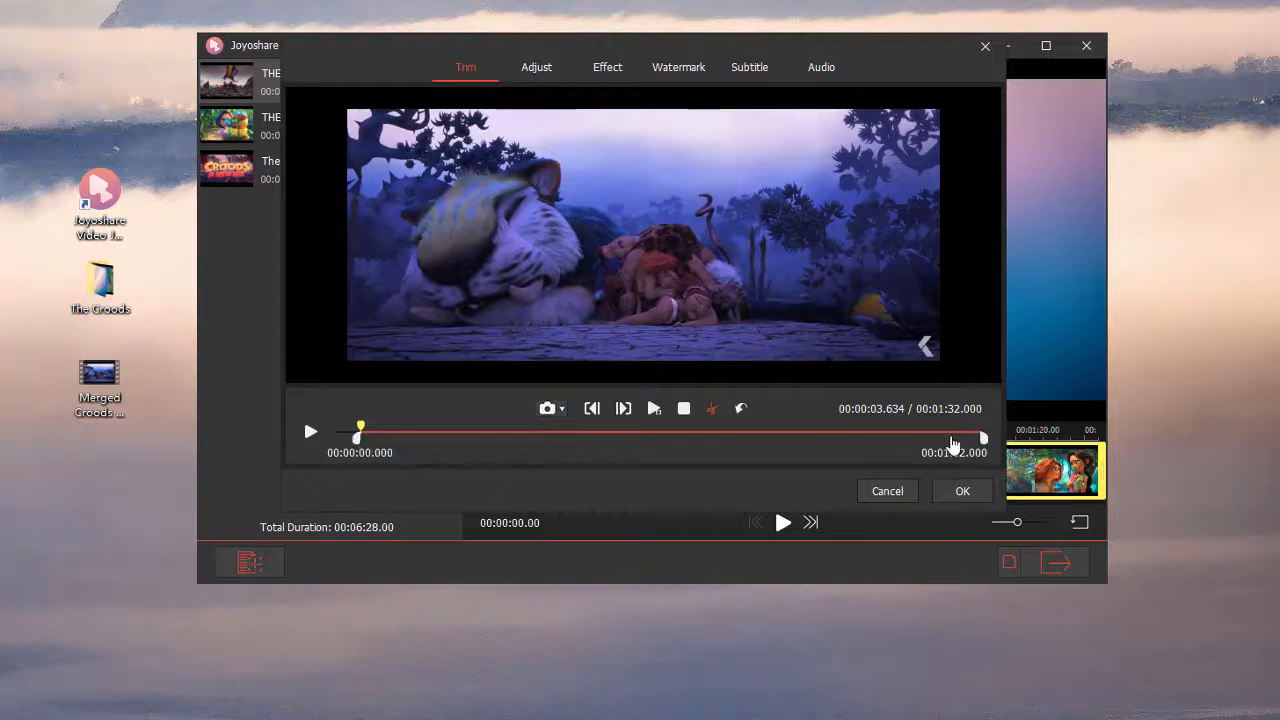
mouse_move(985, 445)
left_mouse_down()
mouse_move(960, 444)
mouse_move(975, 443)
left_mouse_up()
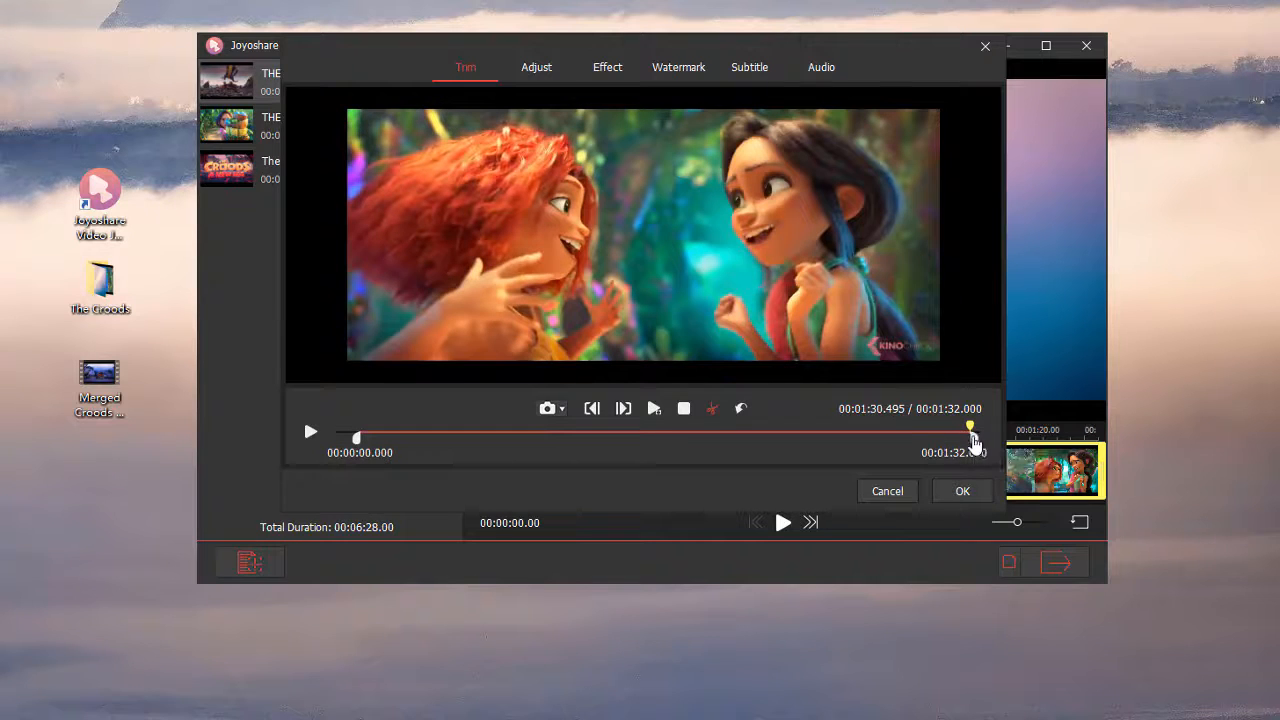
left_click(714, 412)
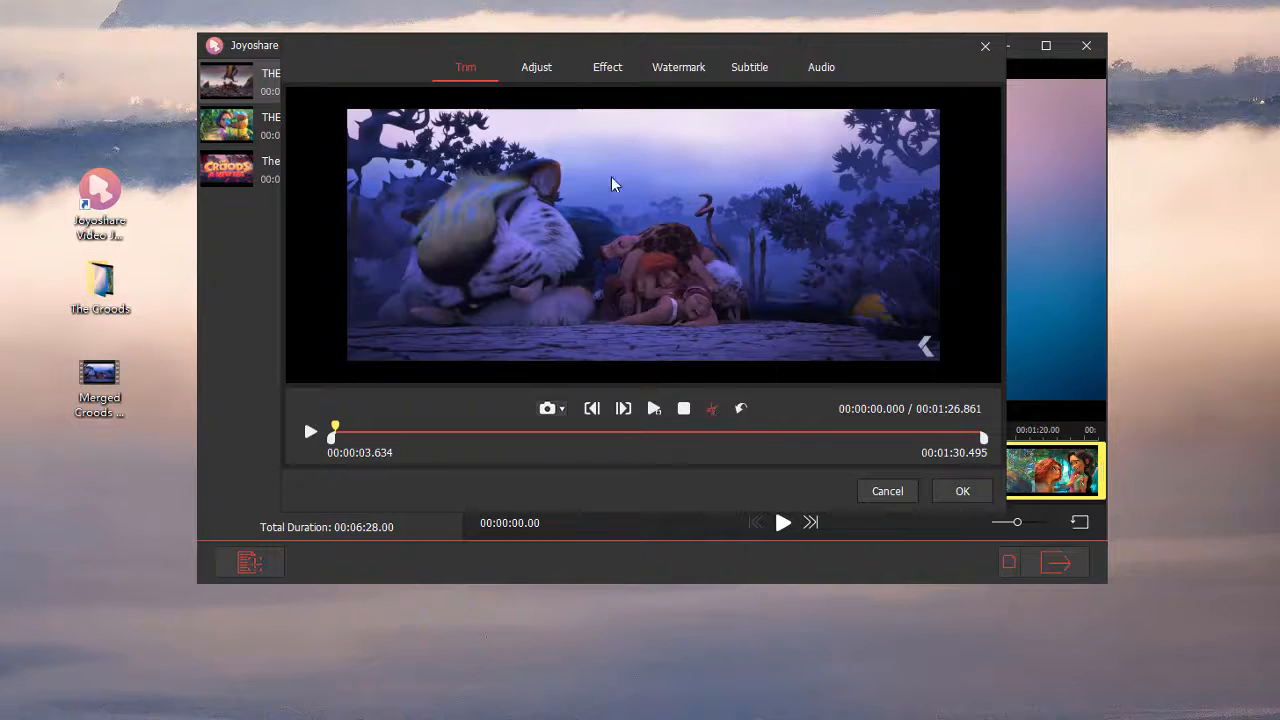
Step: Examine the clip's rotation and crop settings and the available aspect ratio choices
left_click(536, 67)
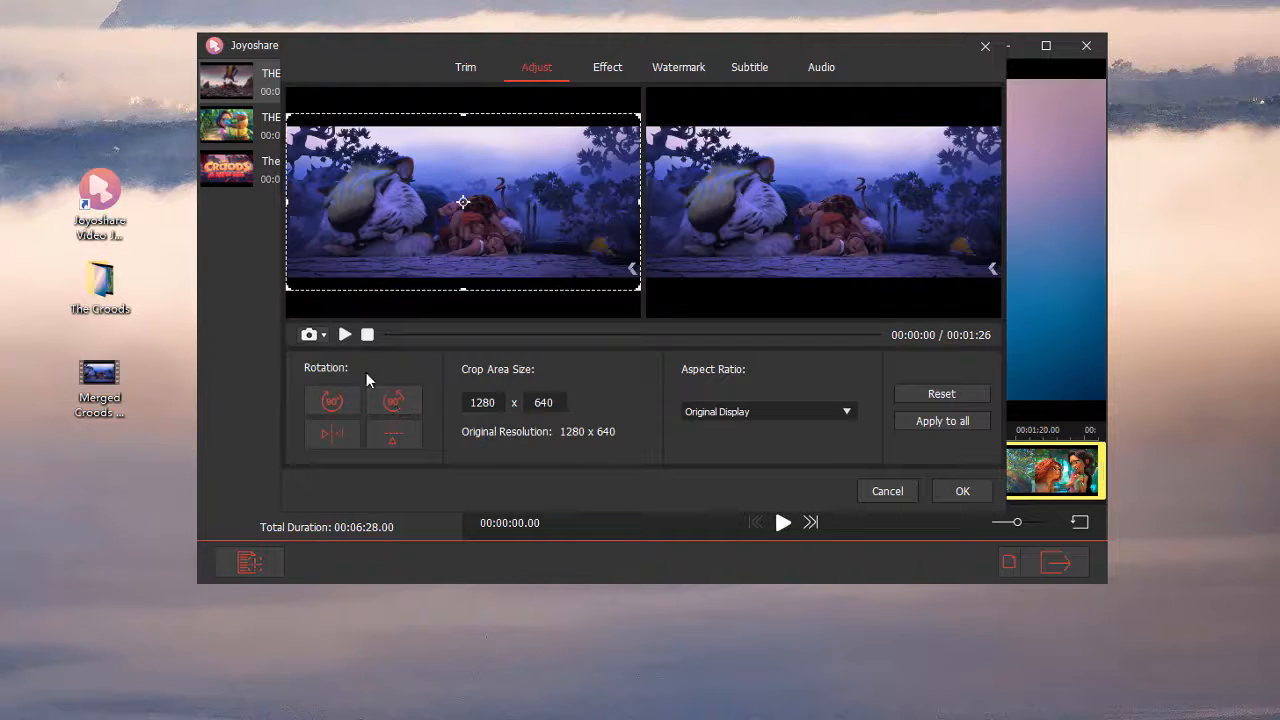
left_click(811, 402)
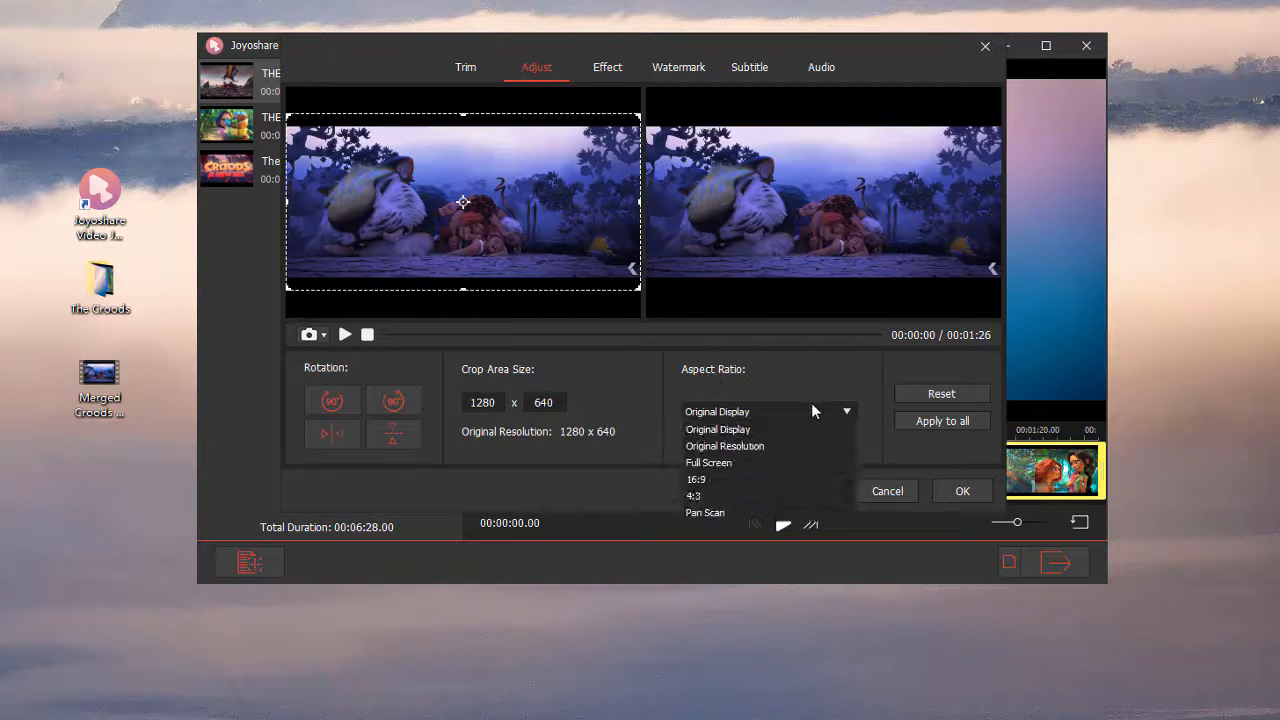
left_click(811, 402)
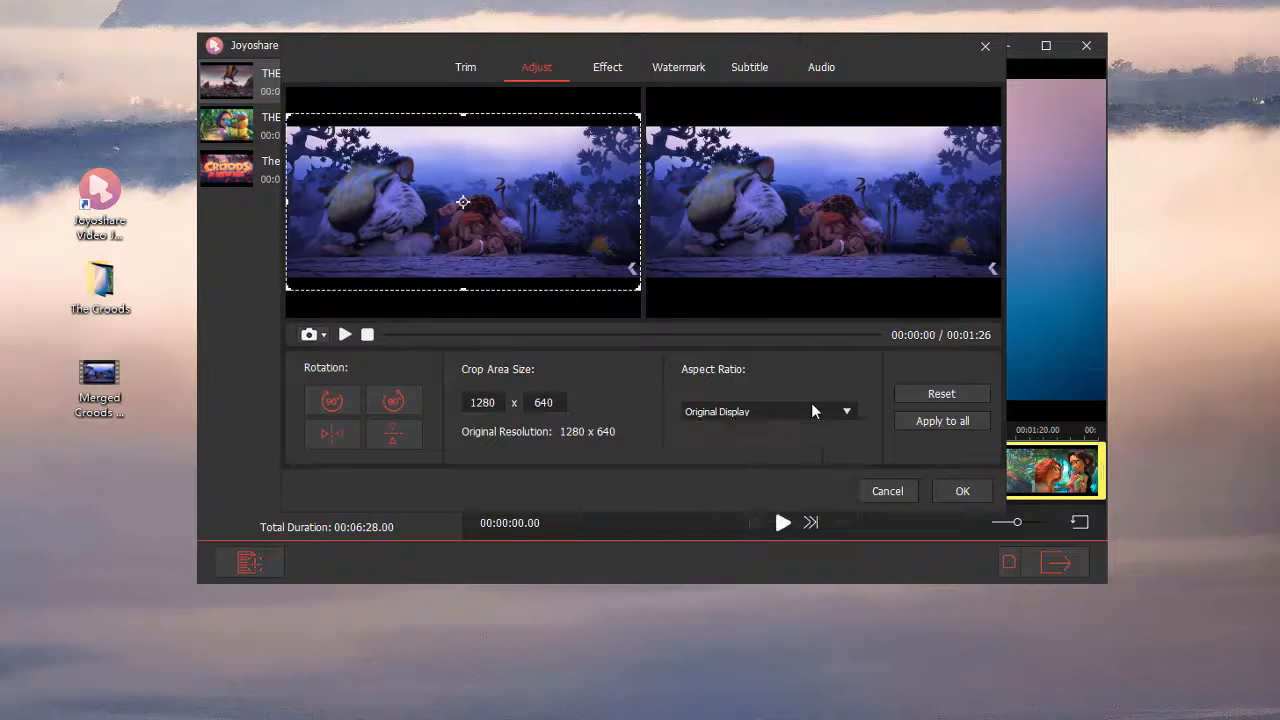
Step: Preview the Blue Sea, Purple Ray and Bubble video effects, restore None, and browse the frame styles
left_click(614, 68)
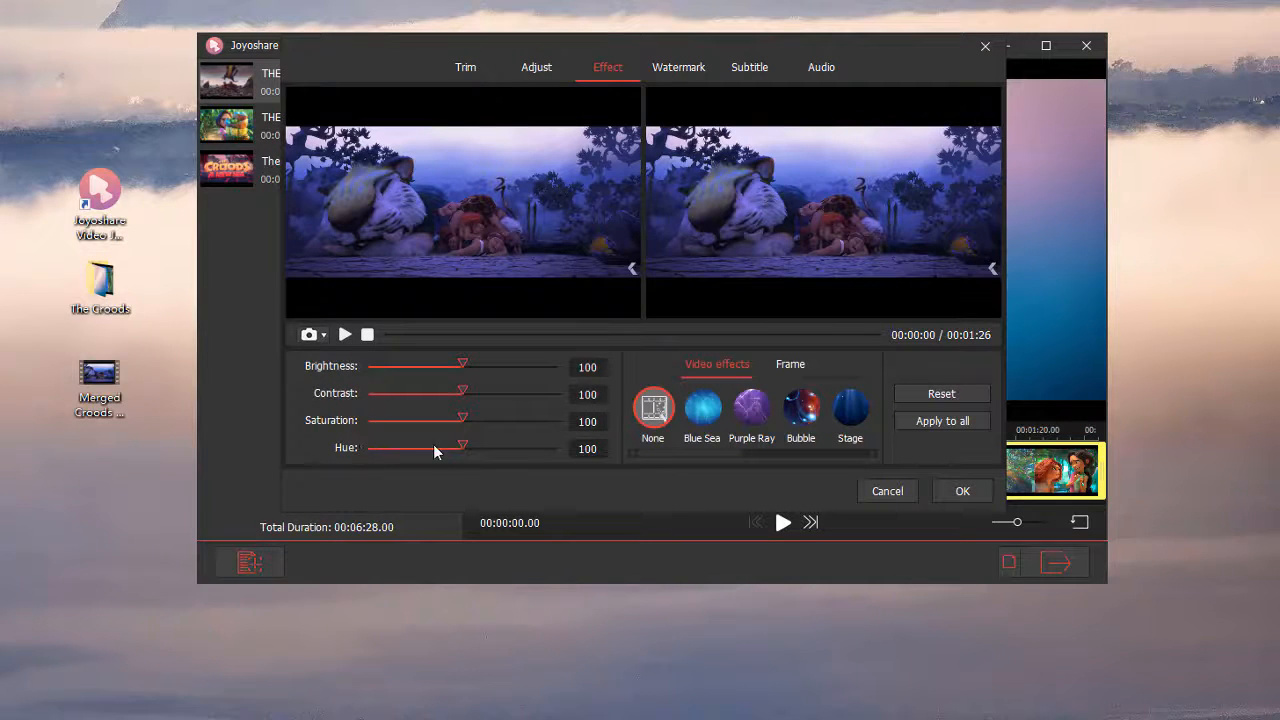
mouse_move(719, 453)
left_mouse_down()
mouse_move(854, 450)
mouse_move(715, 451)
left_mouse_up()
left_click(702, 407)
left_click(751, 407)
left_click(801, 407)
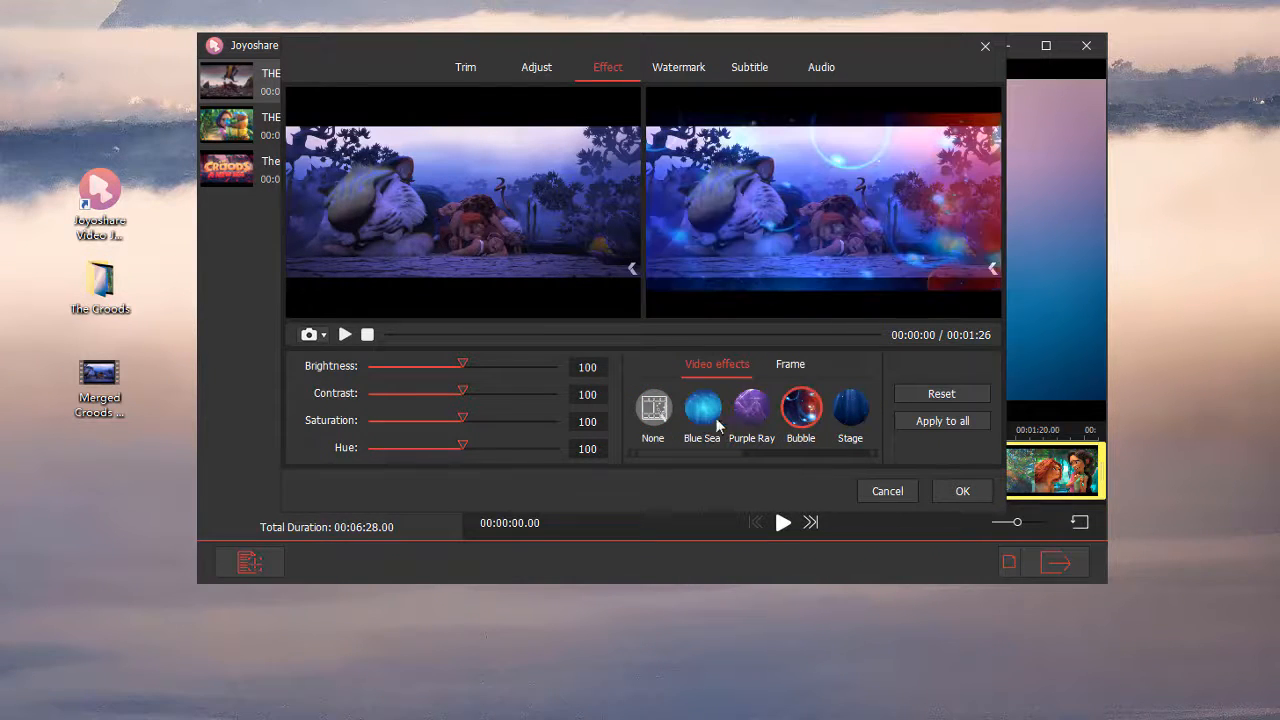
left_click(668, 414)
left_click(786, 368)
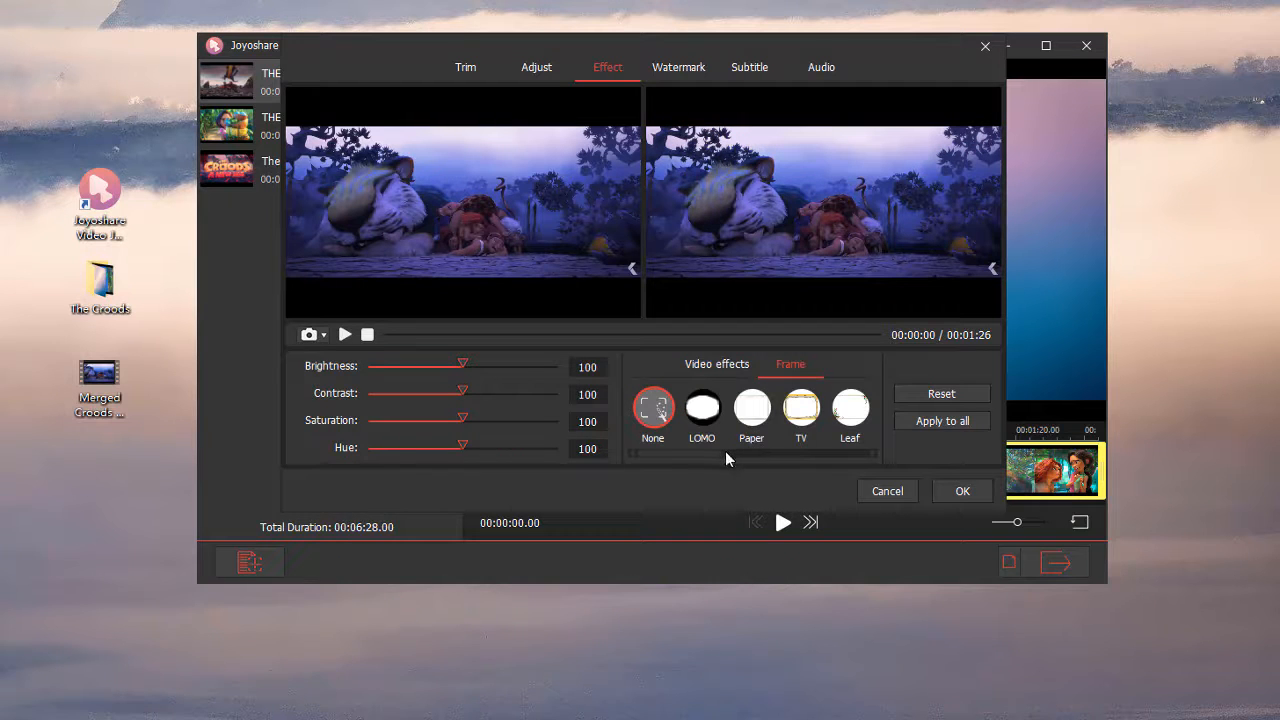
left_click_drag(728, 452, 865, 454)
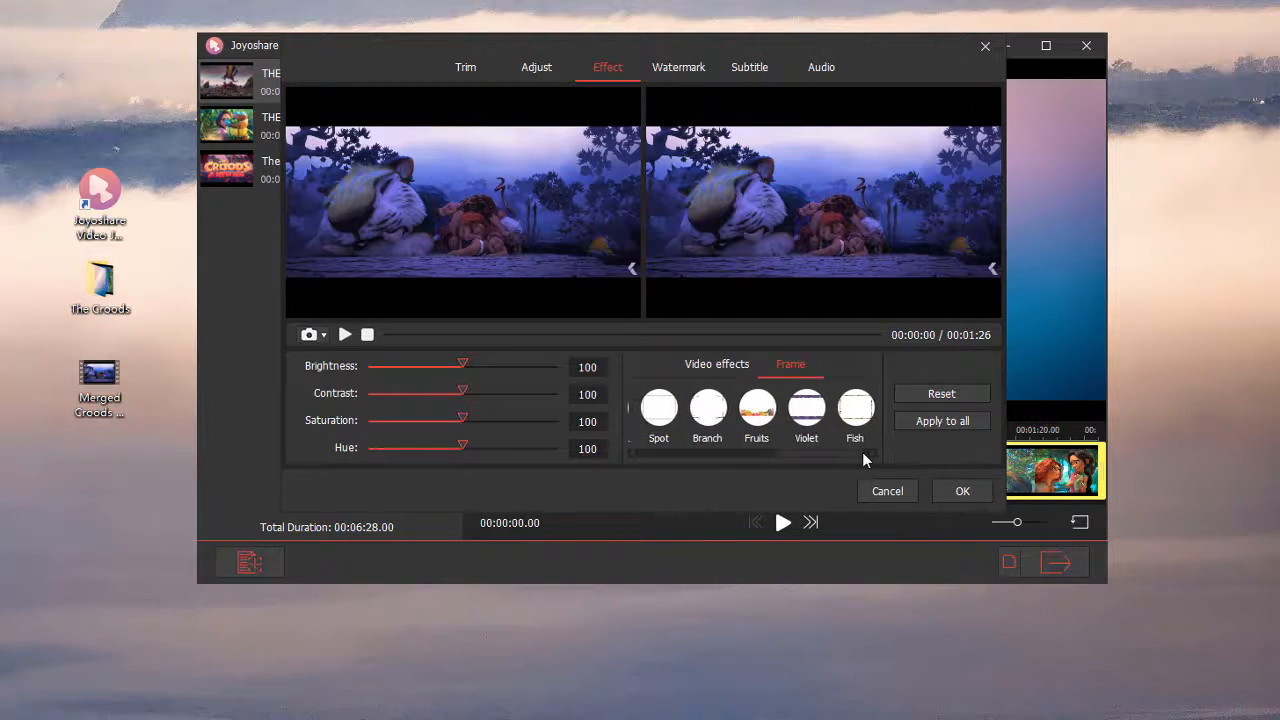
Step: Review the clip's watermark, subtitle and audio options, and close the clip editor without applying anything
left_click(667, 70)
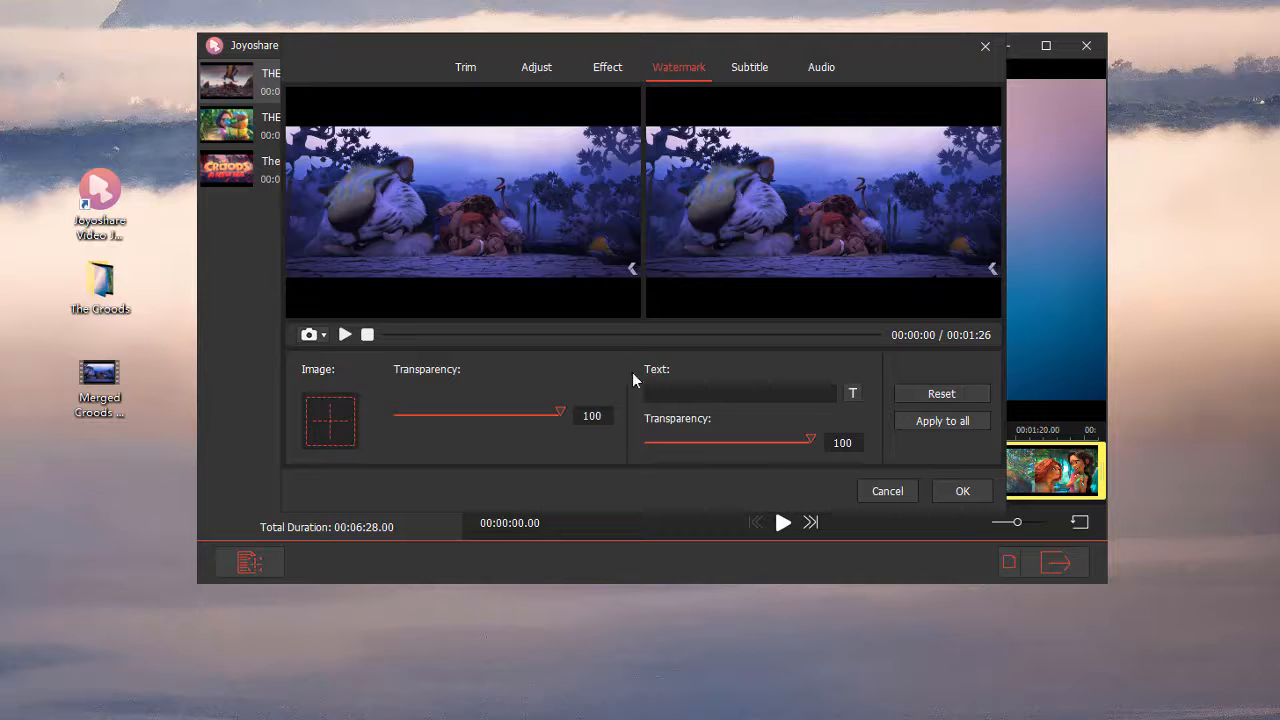
left_click(660, 391)
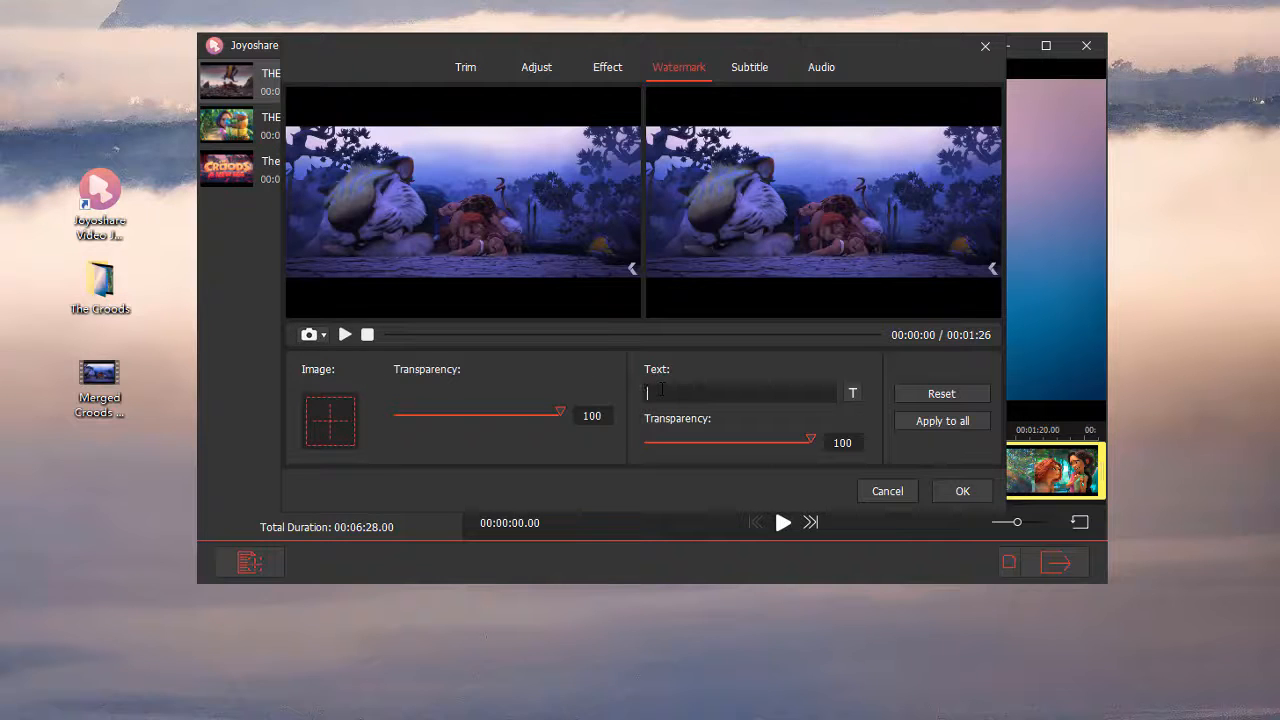
left_click(758, 71)
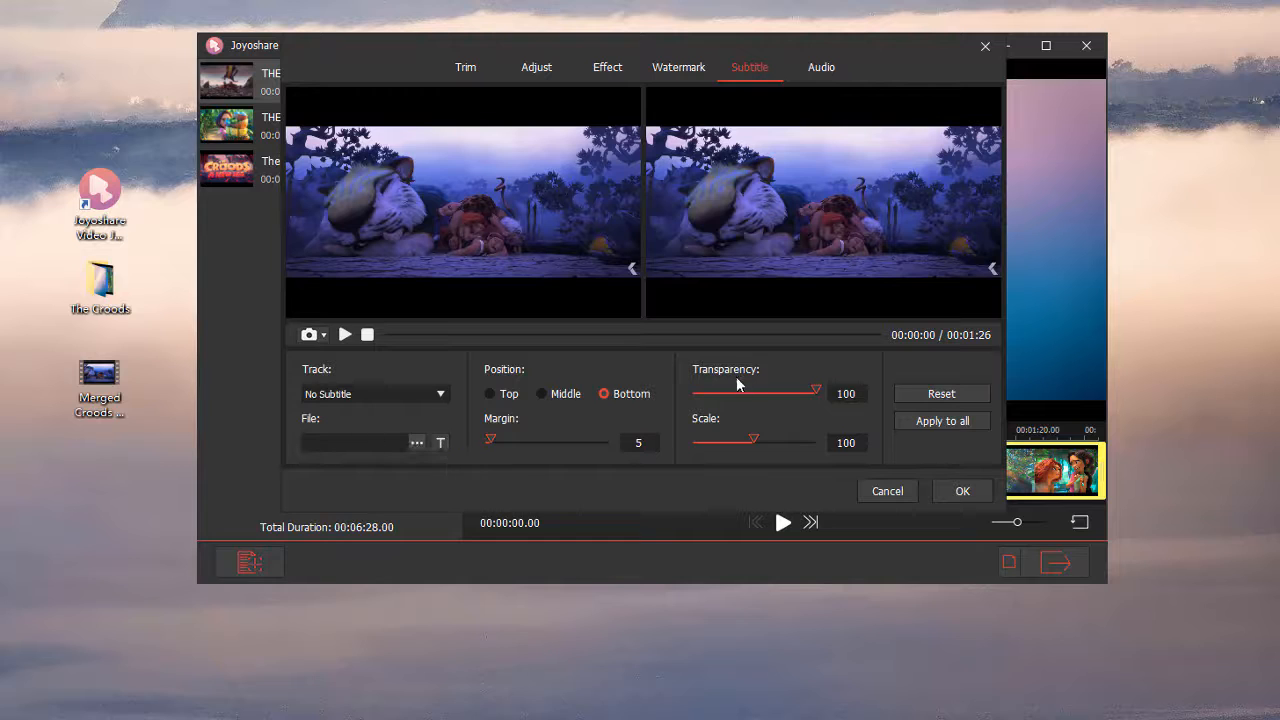
left_click(822, 67)
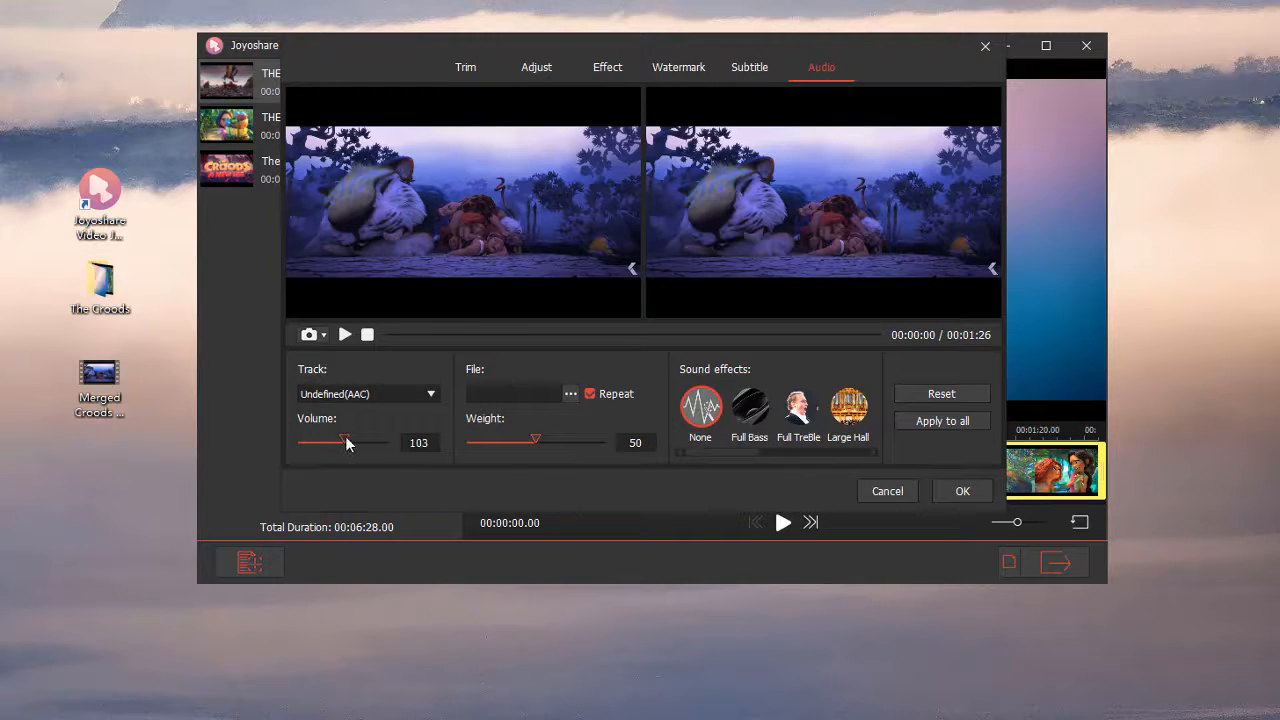
left_click_drag(347, 443, 343, 443)
left_click_drag(748, 452, 705, 455)
left_click(988, 48)
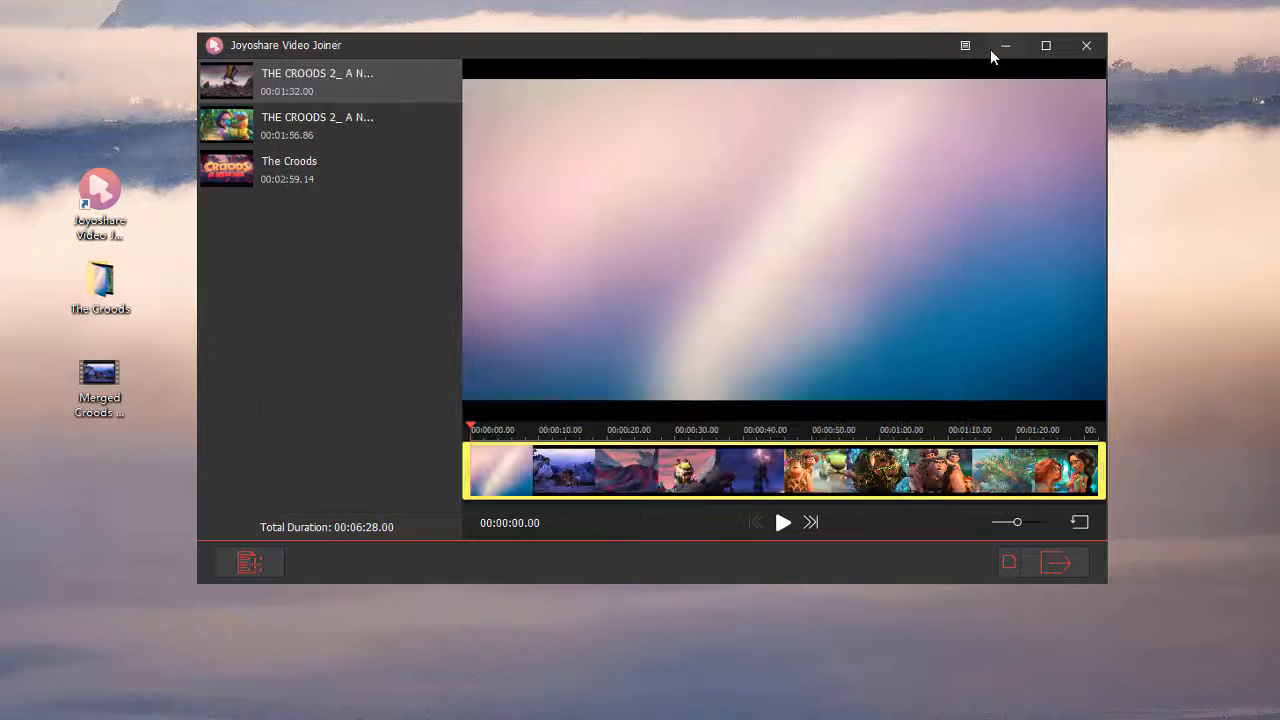
Step: Set the output to High-Speed mode with the Original video format
left_click(1006, 566)
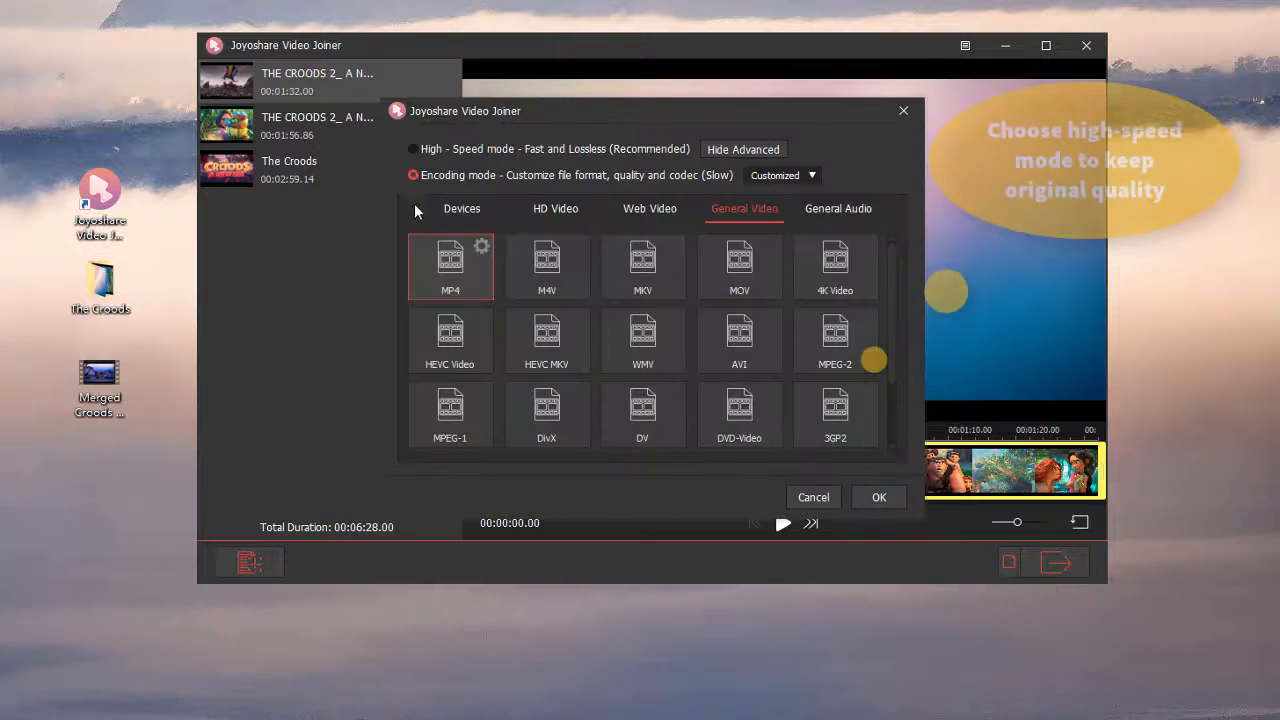
left_click(412, 150)
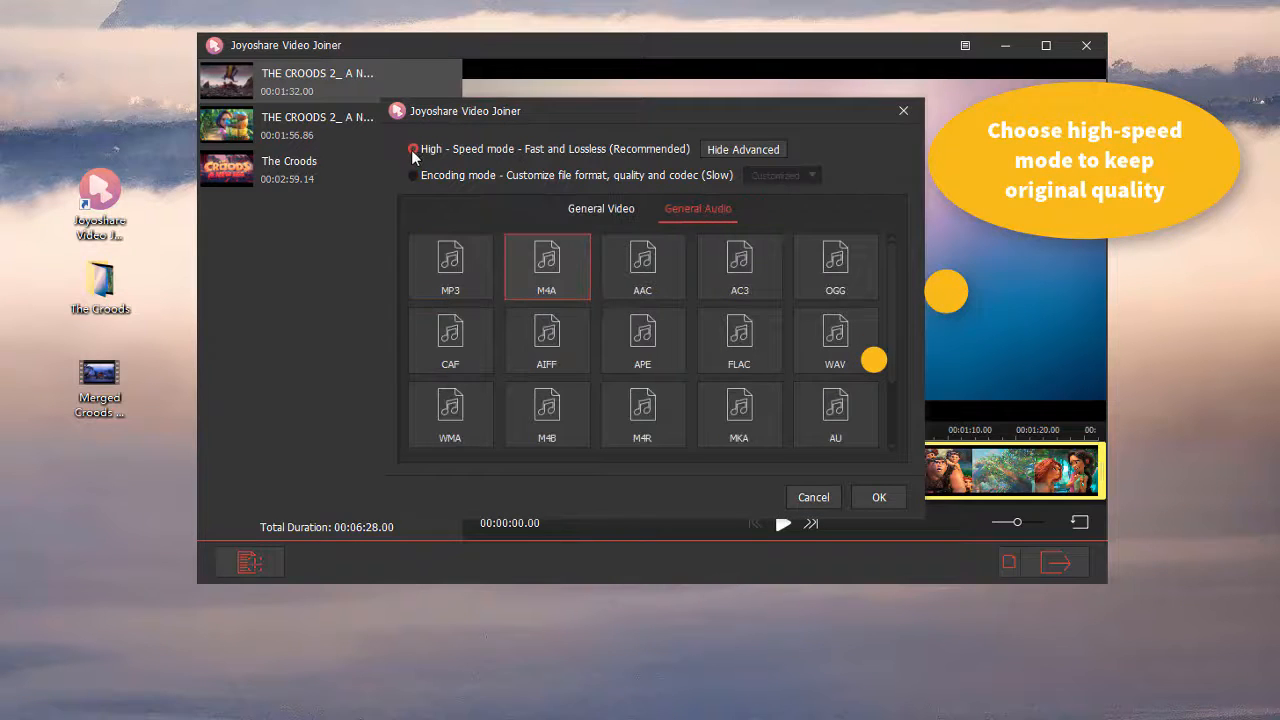
left_click(614, 218)
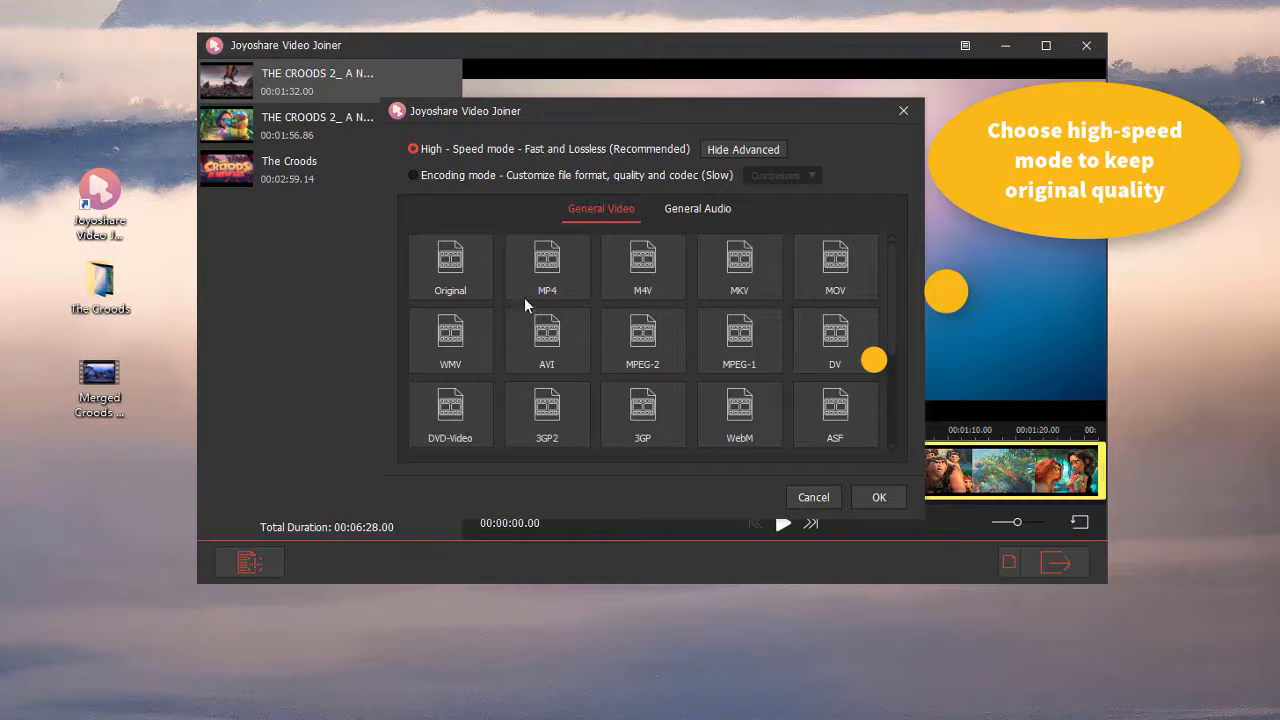
left_click(476, 269)
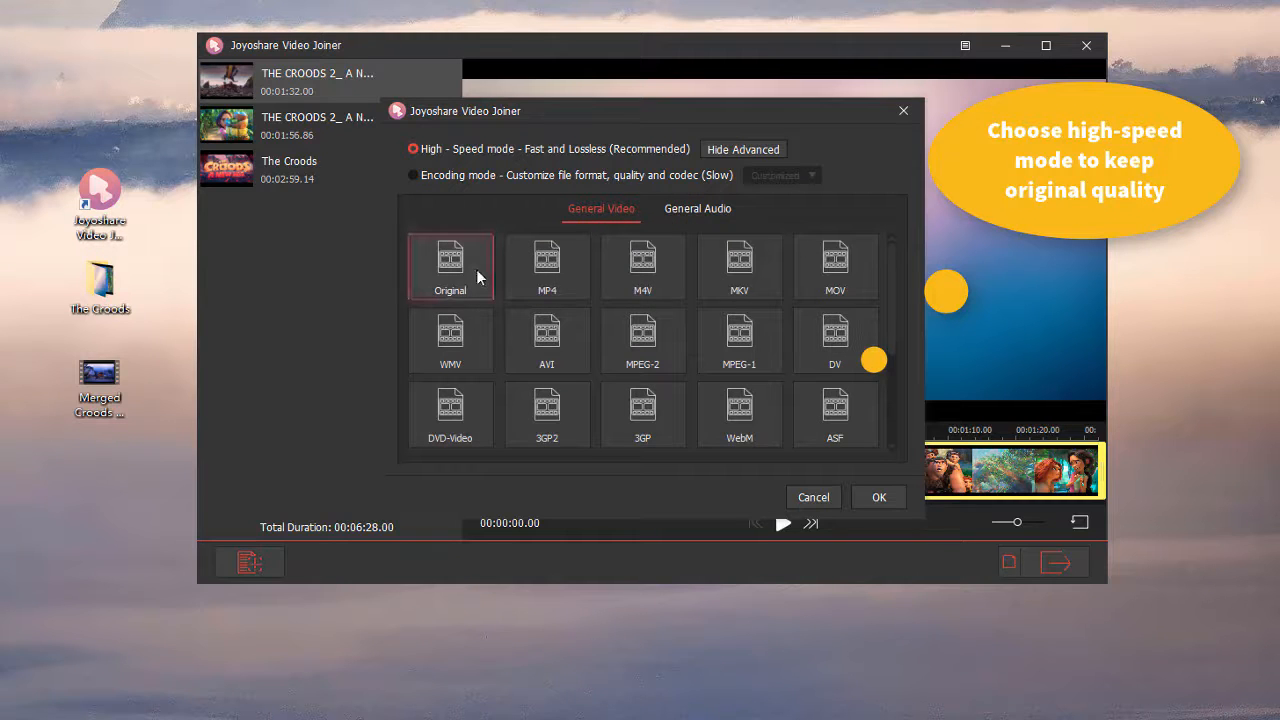
left_click(872, 497)
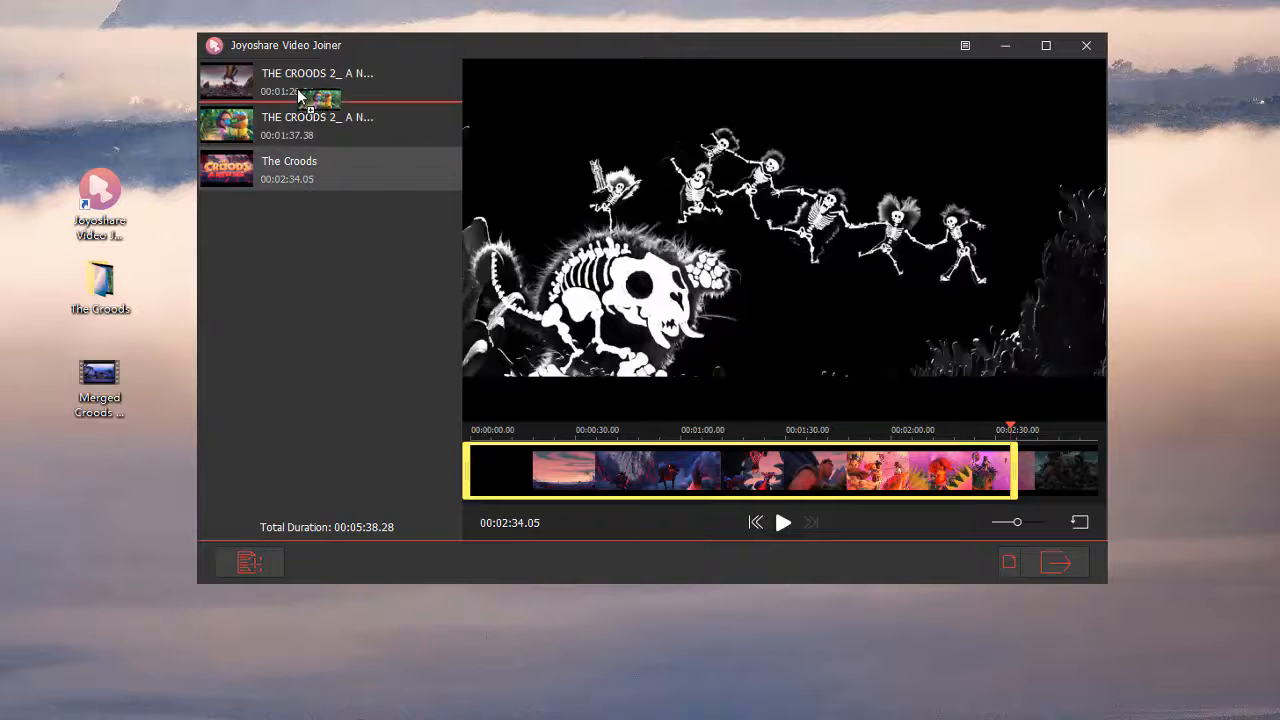
Step: Arrange the clips with The Croods first, followed by the 00:01:26.84 and 00:01:37.38 clips, and export the merged video
left_click_drag(295, 81, 289, 85)
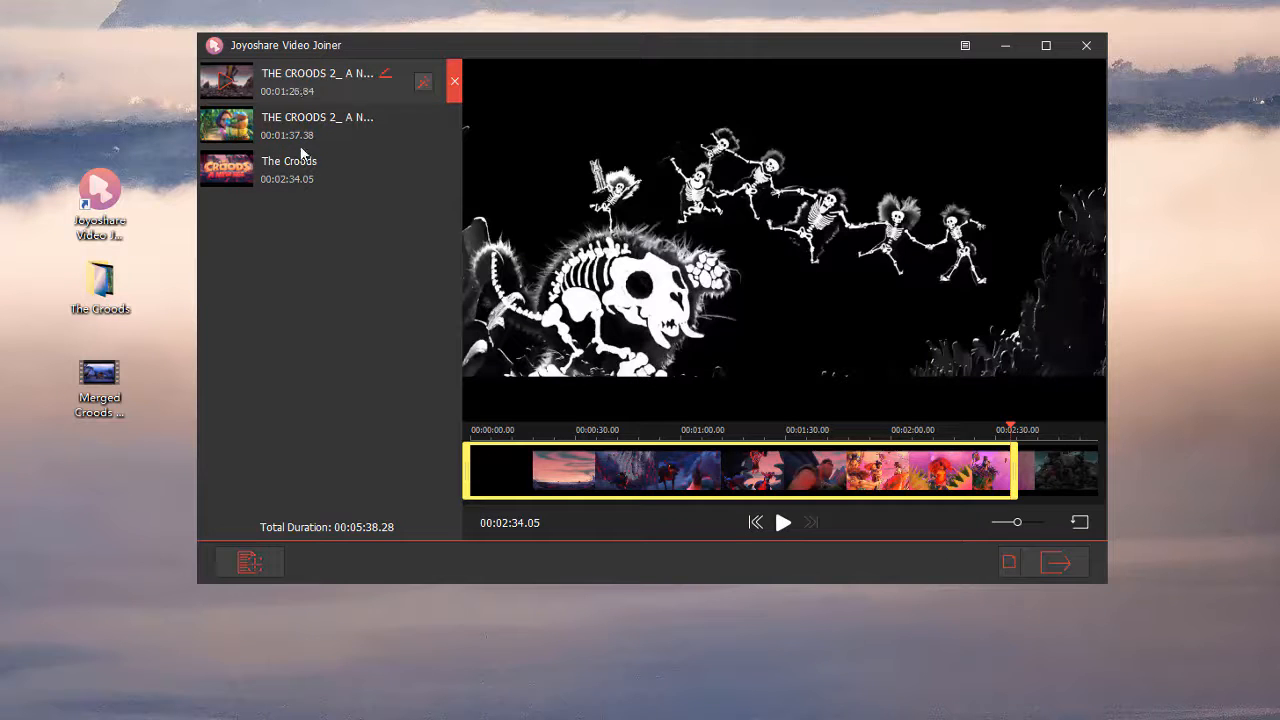
left_click_drag(293, 164, 268, 82)
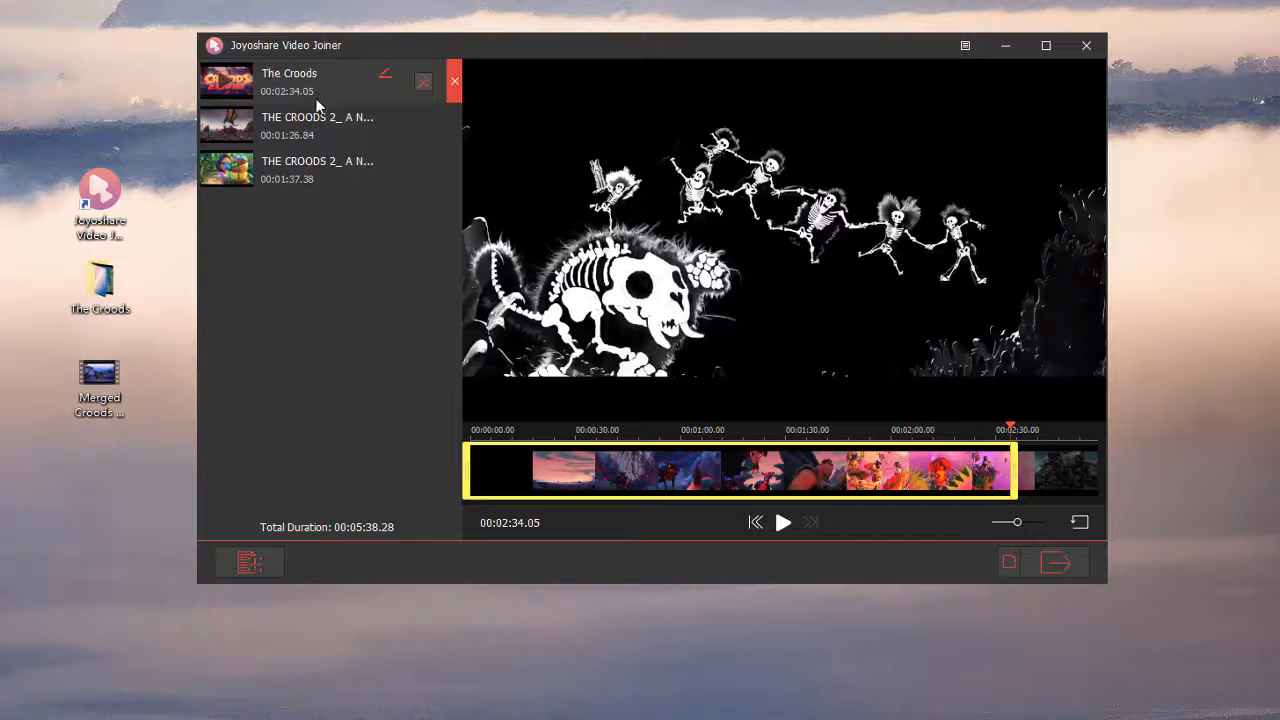
left_click(1062, 565)
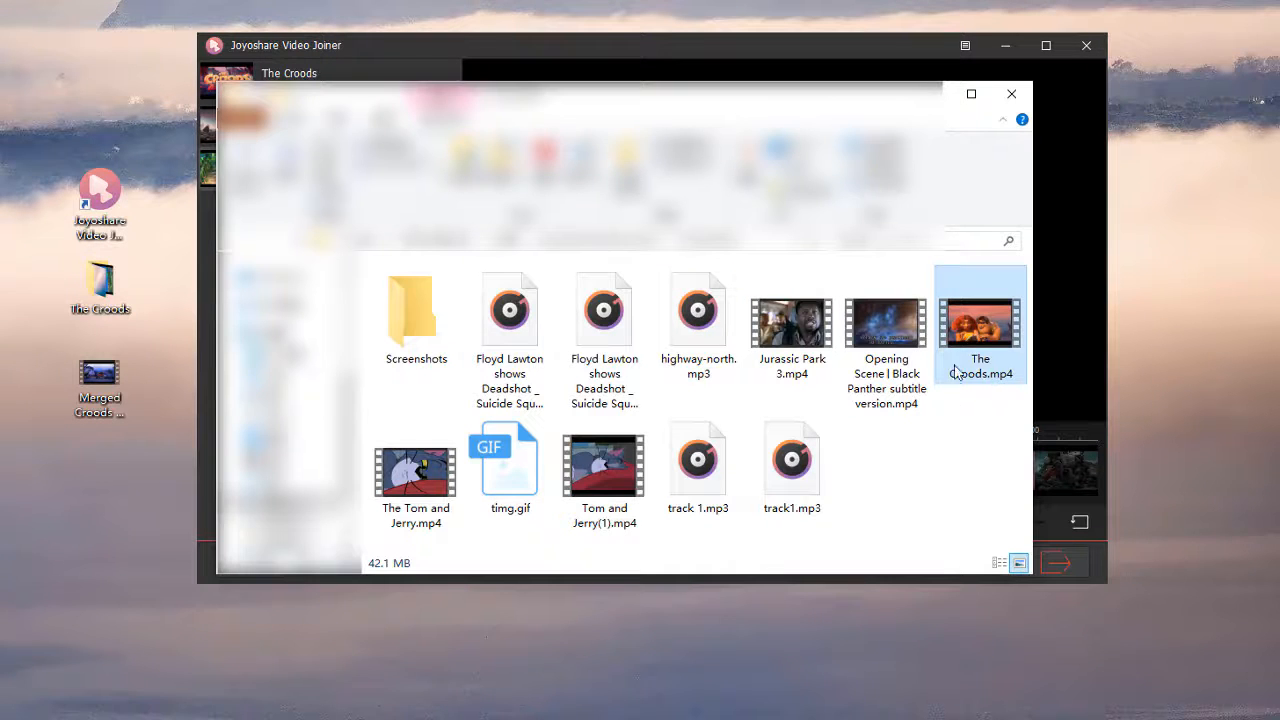
Step: Preview the exported The Croods.mp4 from about 3:20, close the player, and minimize the joiner window
double_click(965, 343)
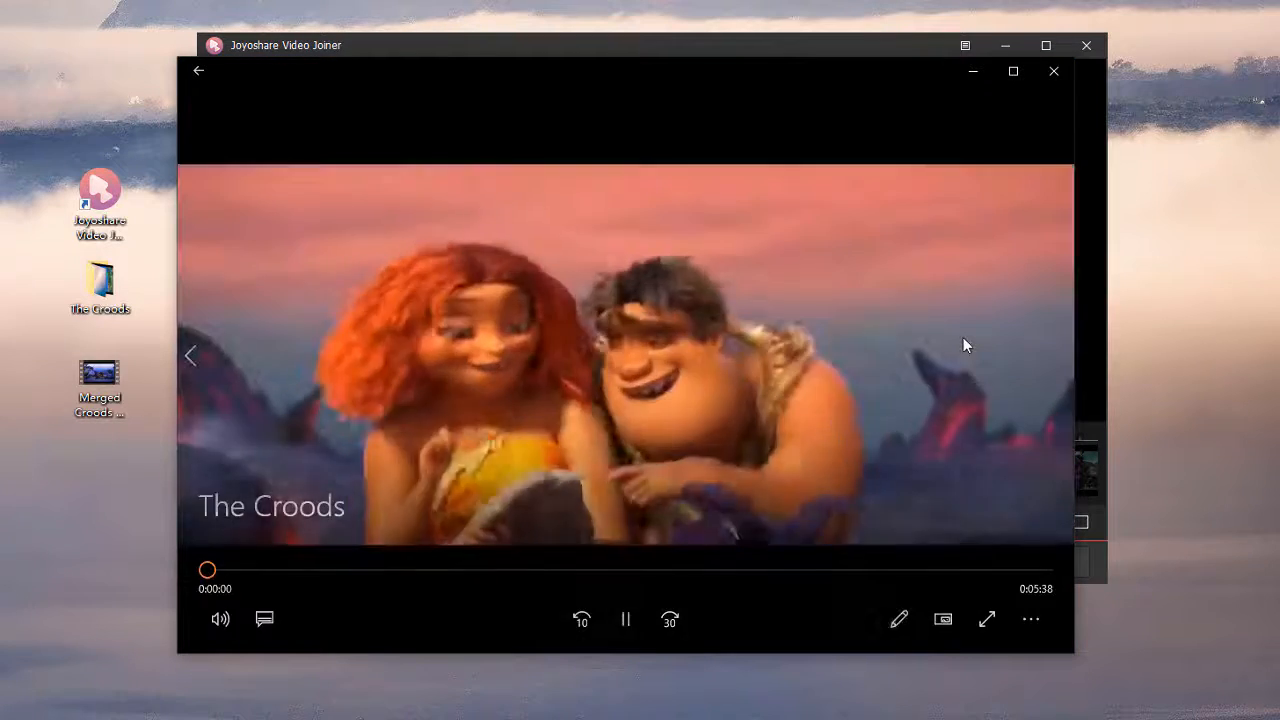
left_click_drag(631, 570, 675, 572)
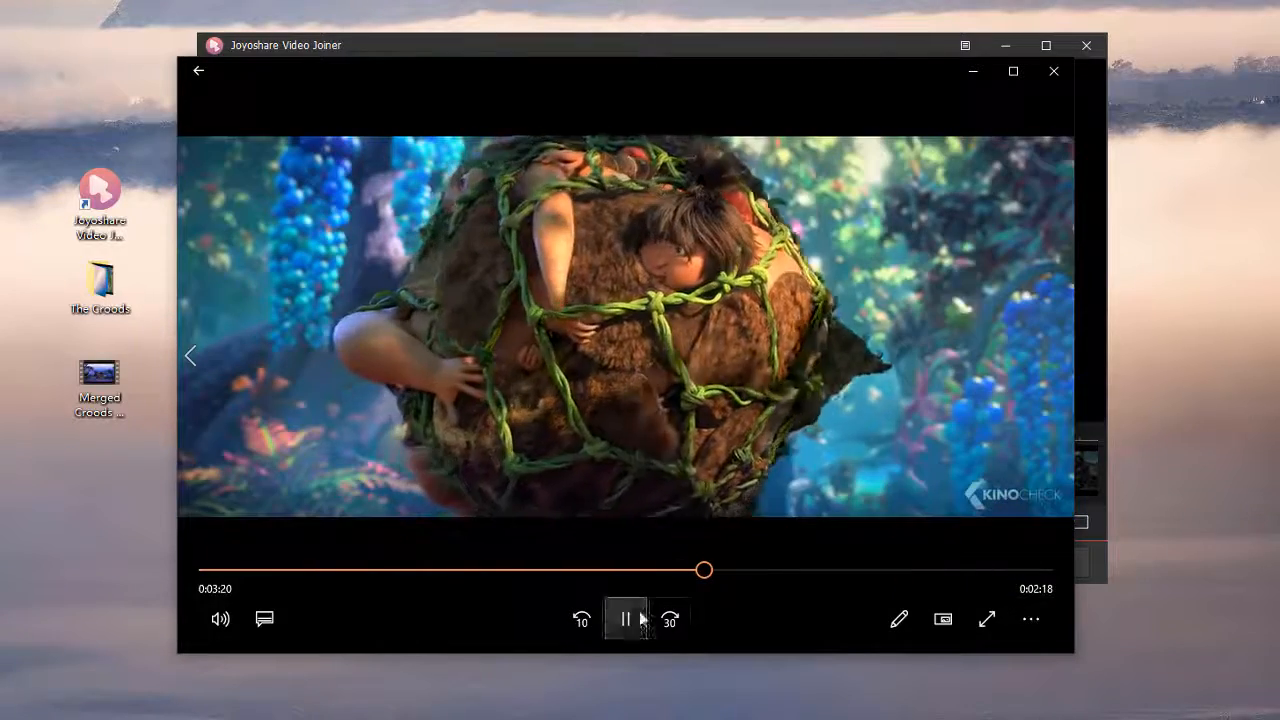
left_click(625, 619)
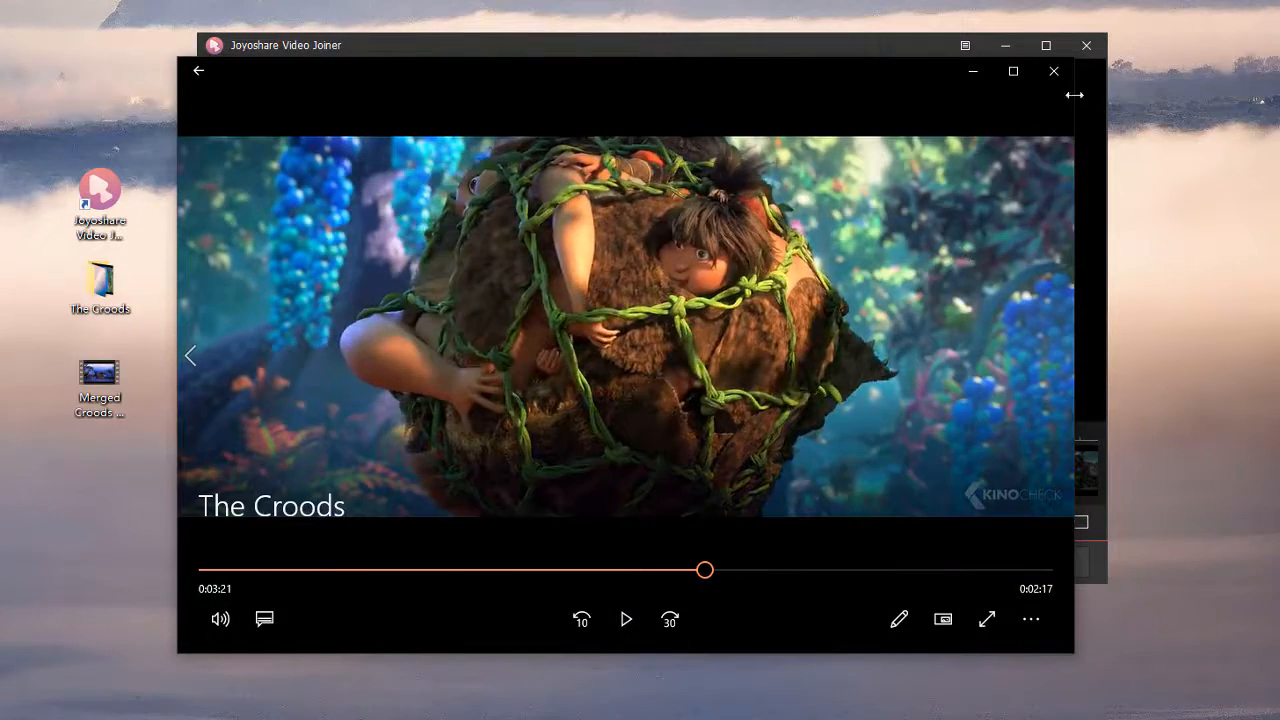
left_click(1054, 71)
left_click(1005, 47)
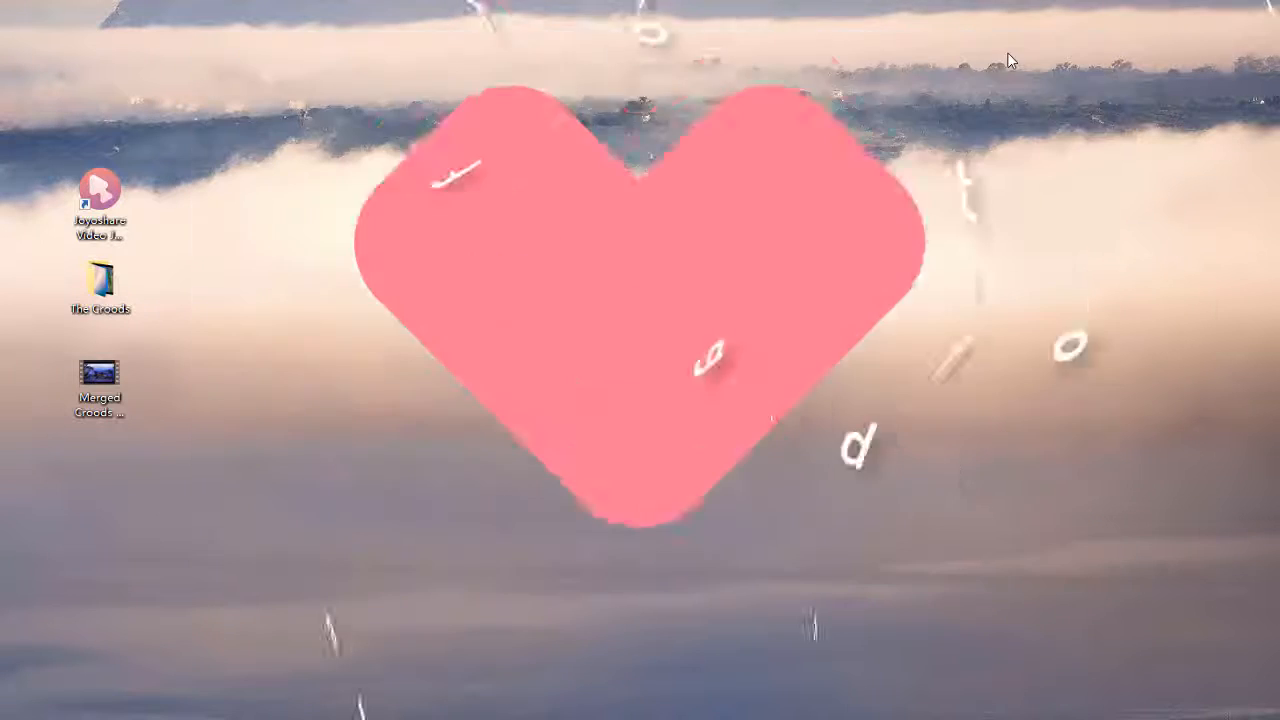